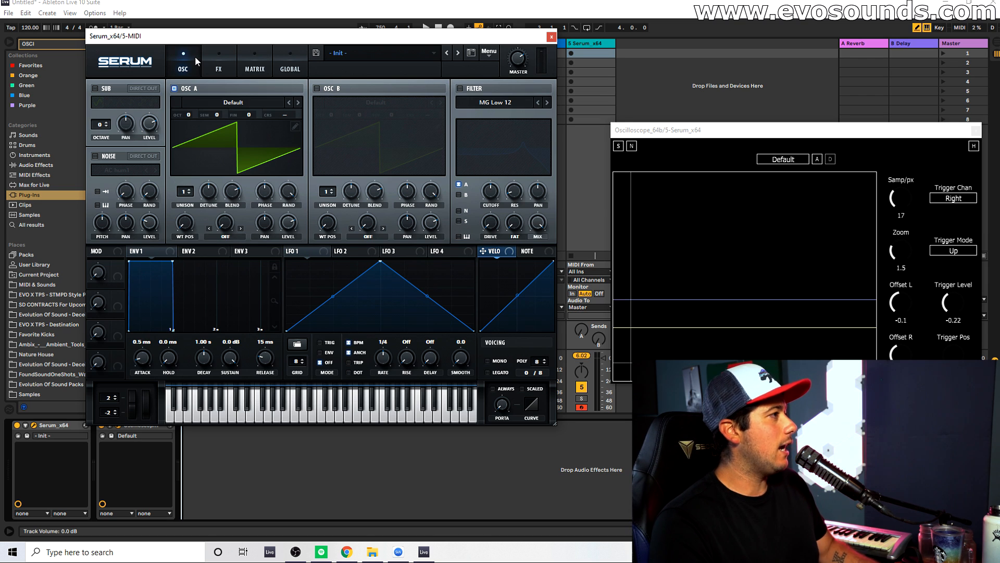
Load the Basic Shapes wavetable into oscillator A.
left_click(237, 104)
mouse_move(242, 116)
left_click(379, 164)
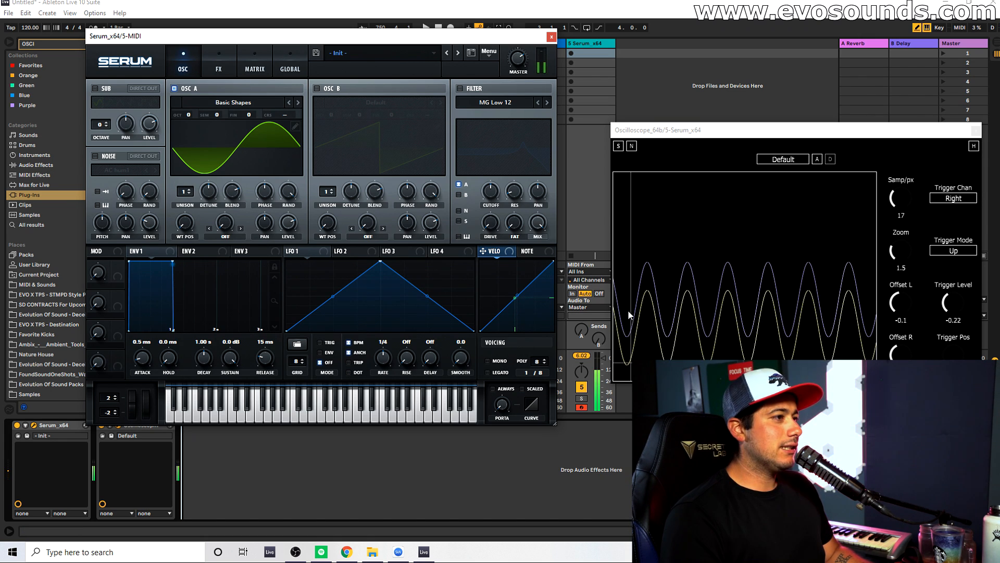
Enable the Distortion effect and set its type to X-Shaper.
left_click(219, 65)
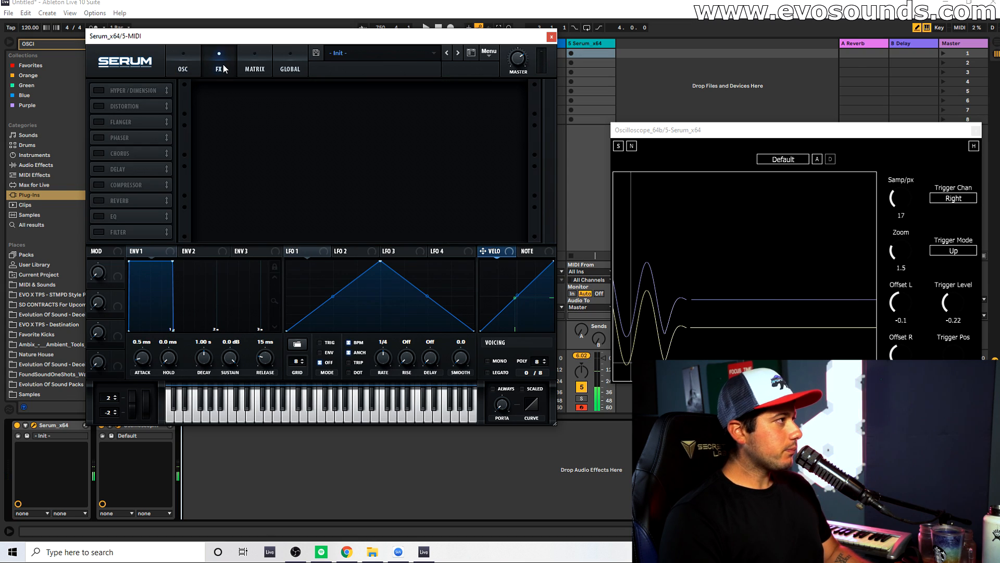
left_click(104, 106)
left_click(253, 98)
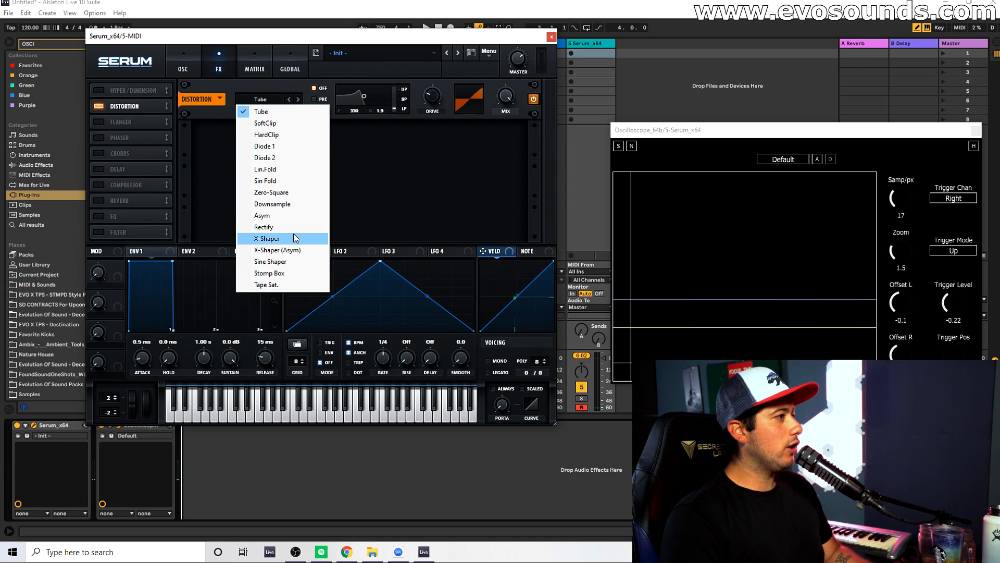
left_click(287, 238)
left_click(261, 99)
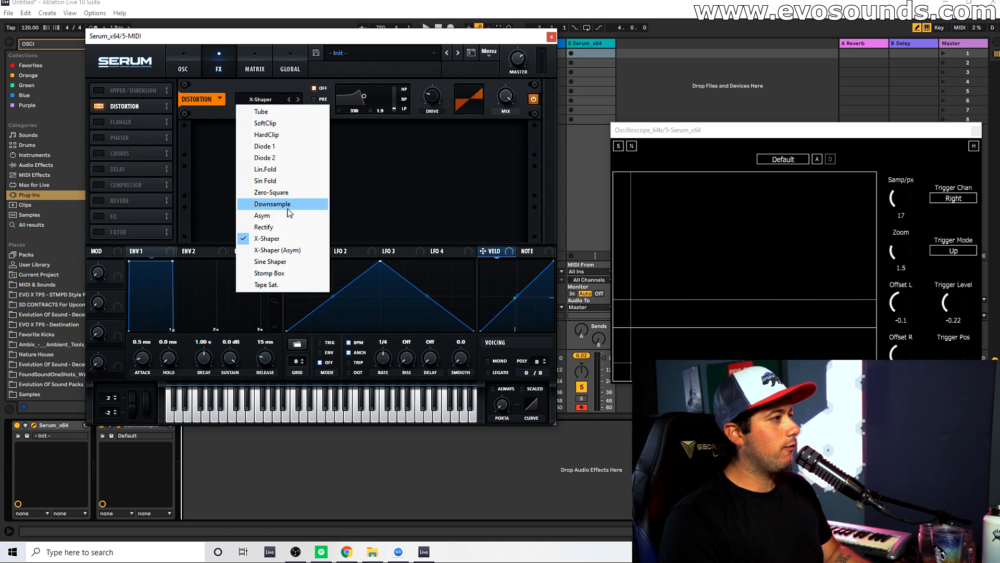
left_click(282, 240)
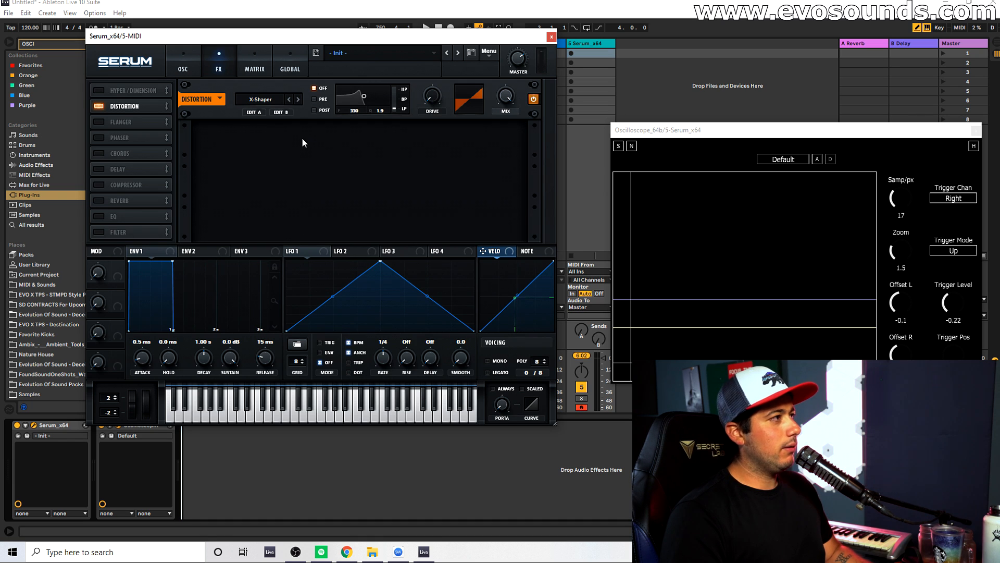
Try the X-Shaper (Asym) distortion type and view its Shaper A curve.
left_click(297, 99)
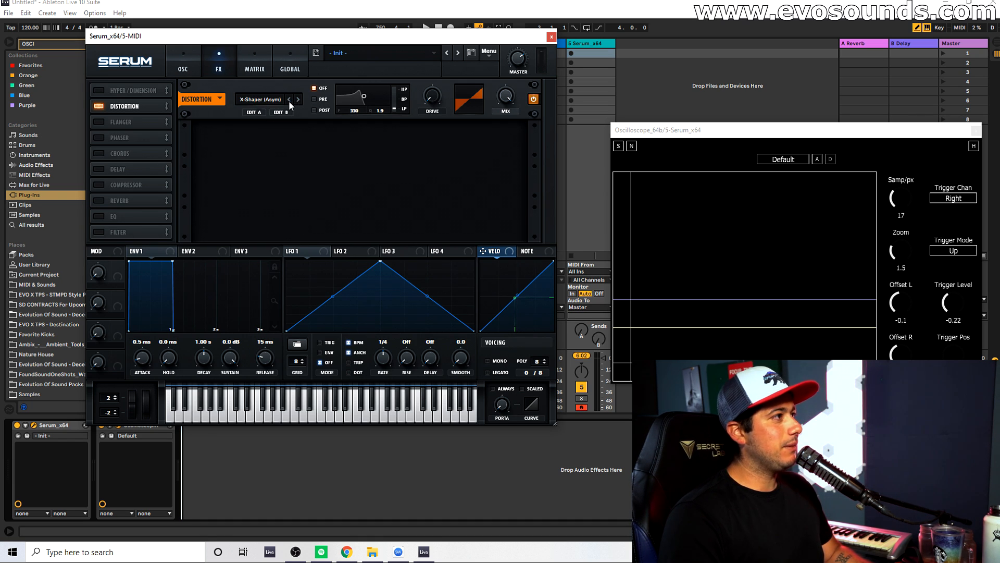
left_click(250, 112)
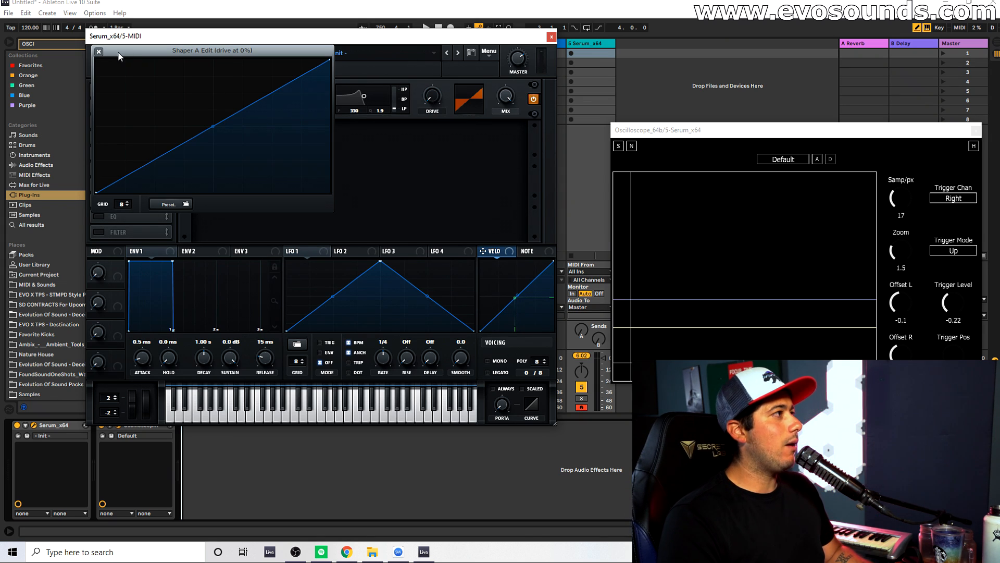
left_click(99, 52)
left_click(252, 113)
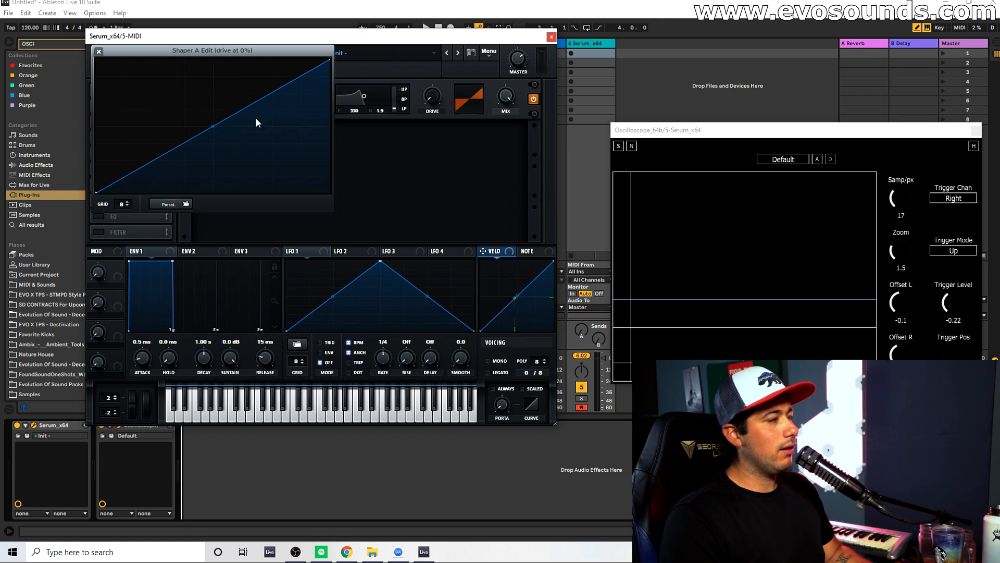
left_click(98, 51)
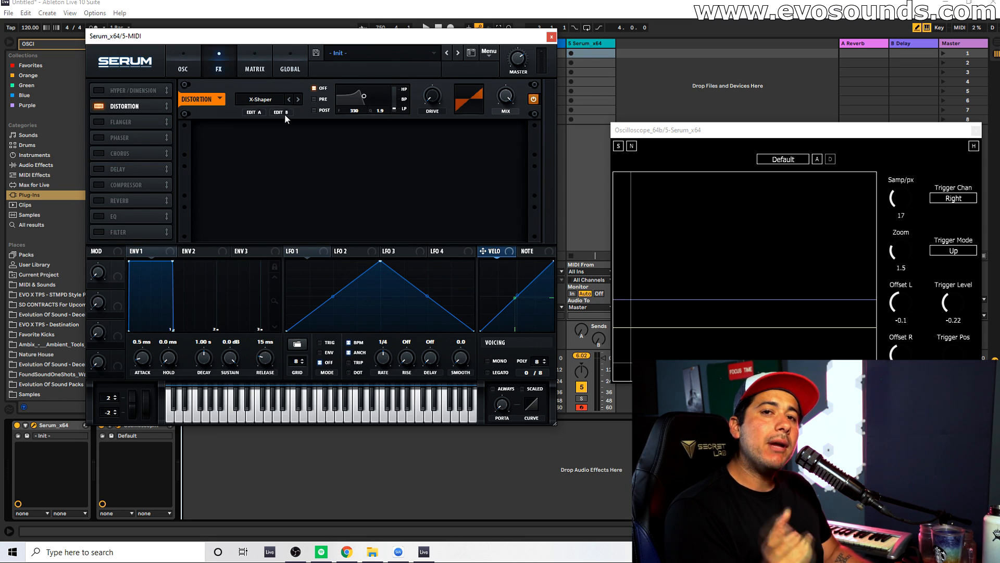
Reshape the Shaper A curve to rise steeply to full height at about a fifth of its width and stay flat from there.
left_click(253, 112)
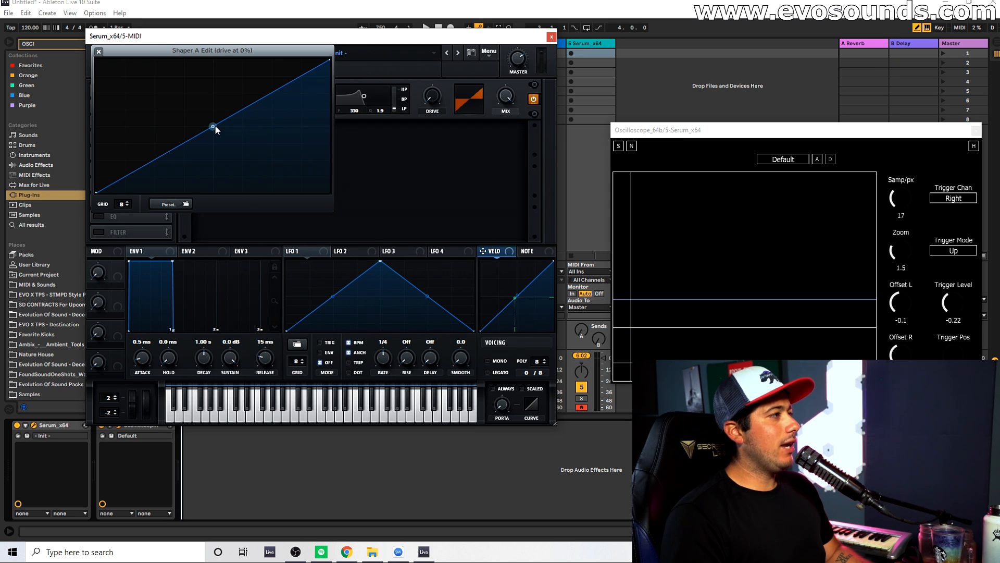
left_click_drag(229, 120, 207, 131)
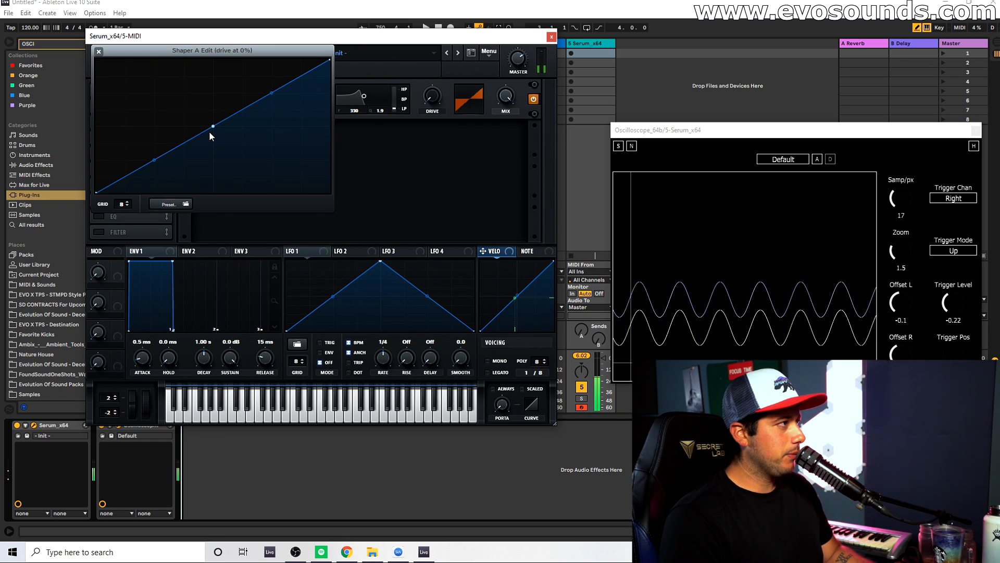
left_click_drag(214, 127, 70, 51)
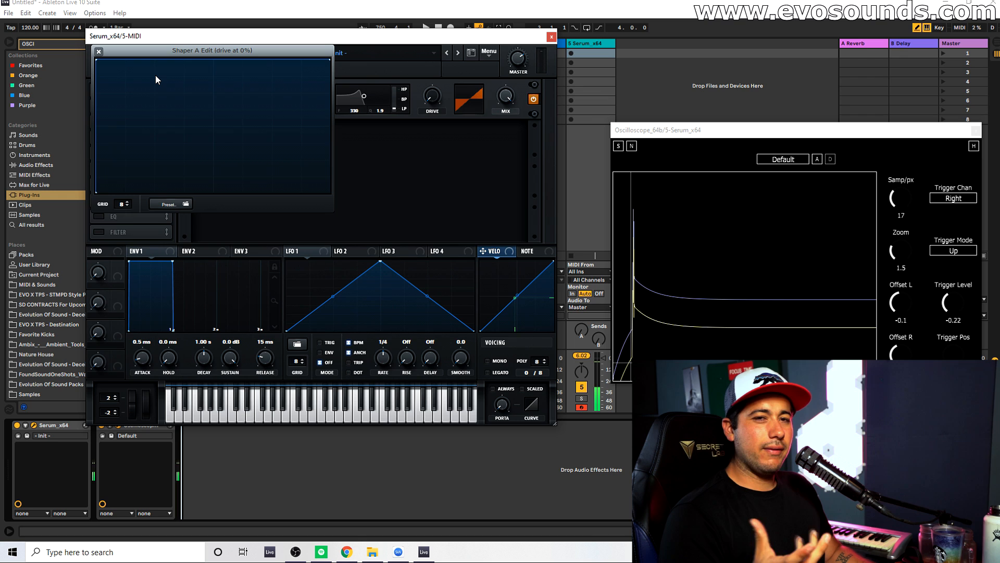
left_click_drag(99, 61, 121, 61)
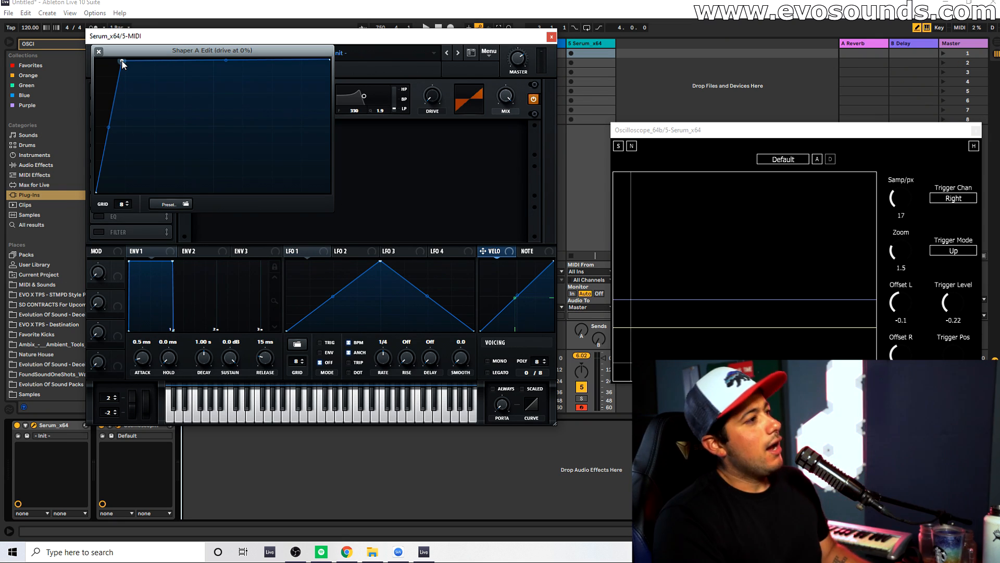
mouse_move(123, 62)
left_mouse_down()
mouse_move(98, 57)
mouse_move(203, 59)
mouse_move(143, 57)
left_mouse_up()
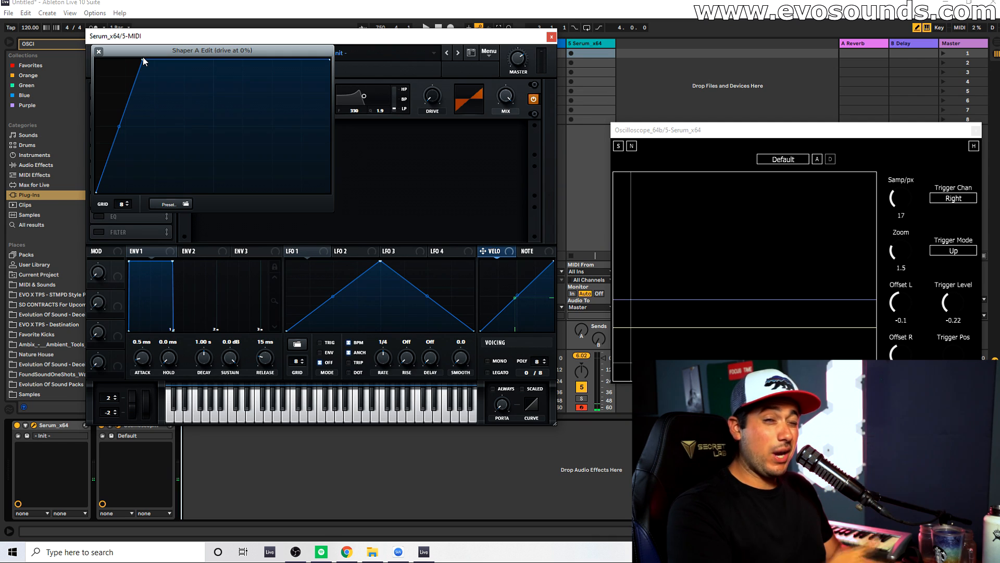
left_click(98, 51)
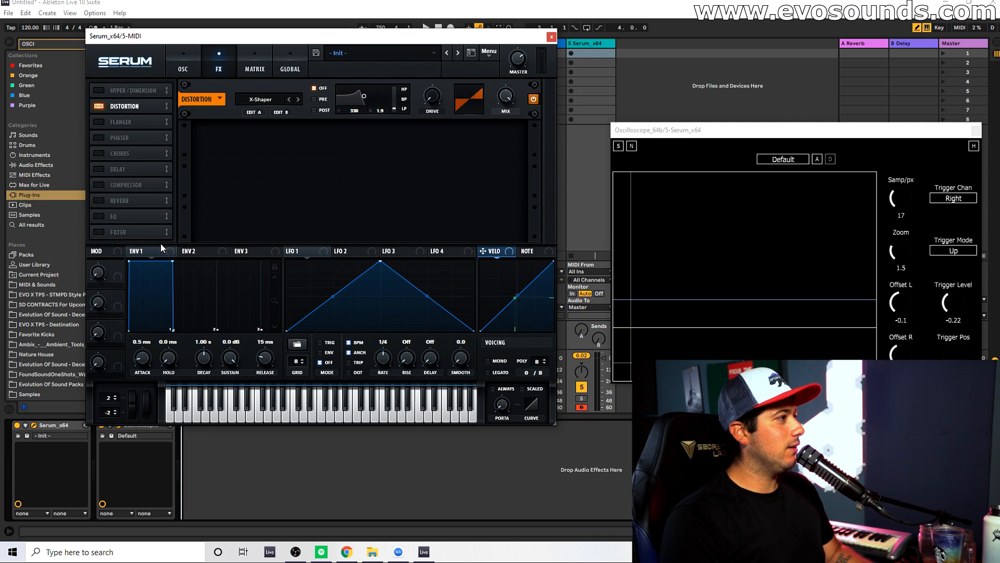
Set envelope 1 to 1.65 s decay, -oo dB sustain and 3.11 s release, and assign envelope 3 with 76 ms decay to oscillator A's coarse pitch.
left_click_drag(230, 357, 211, 365)
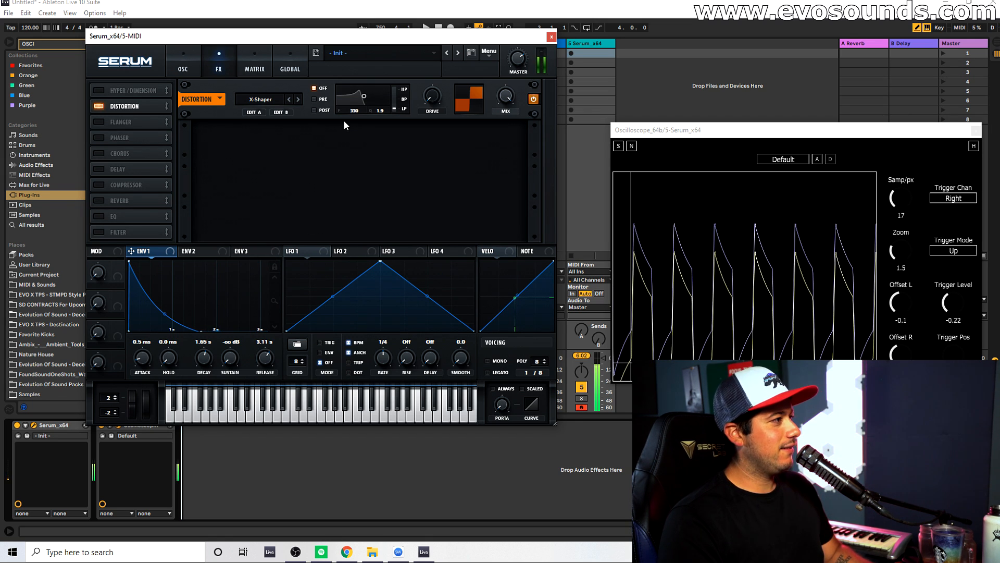
left_click(245, 251)
left_click_drag(187, 361, 183, 363)
left_click(183, 65)
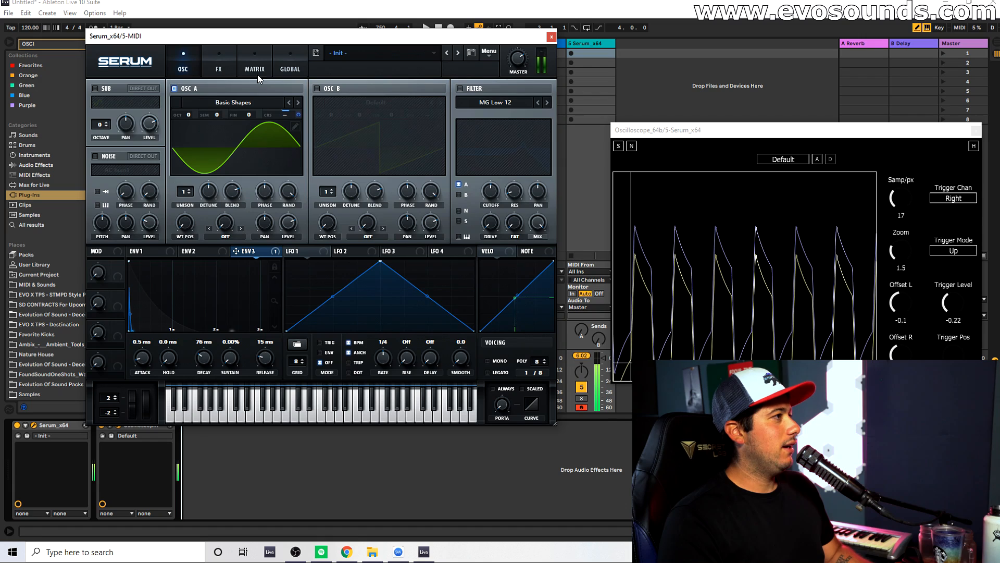
Enable Mono and Legato voicing and set envelope 1's sustain to 0.0 dB with a 52 ms release.
left_click(493, 361)
left_click(501, 372)
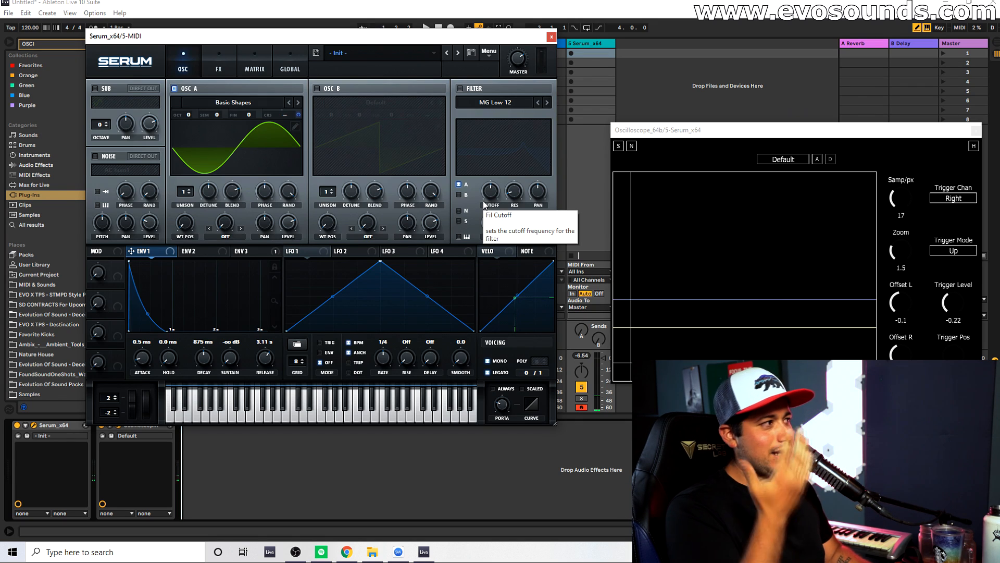
left_click_drag(227, 358, 249, 386)
Slope the Shaper A curve from its peak down to zero at the end, and set envelope 3's decay to 0.0 ms.
left_click(211, 68)
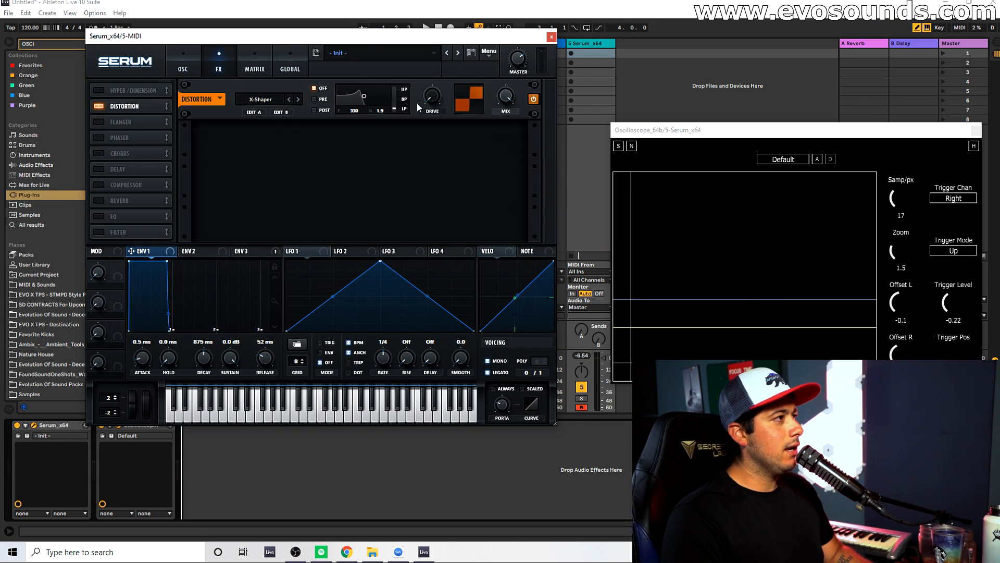
left_click(258, 113)
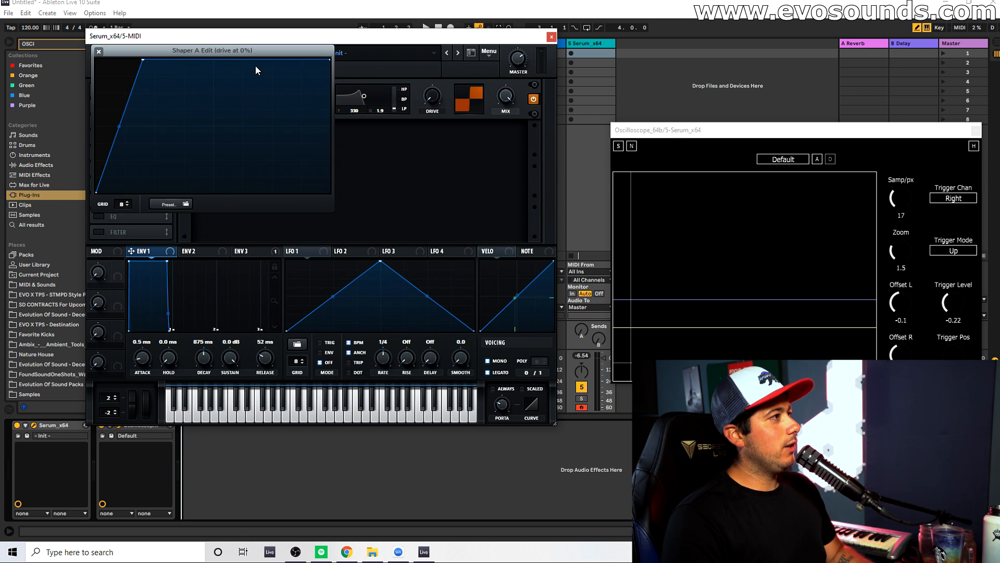
left_click_drag(274, 65, 330, 201)
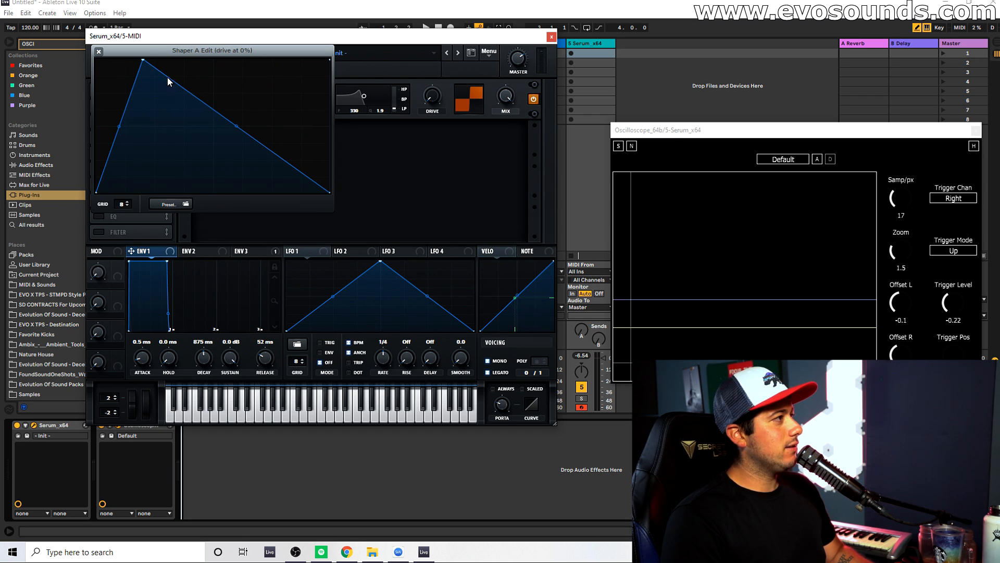
left_click(248, 252)
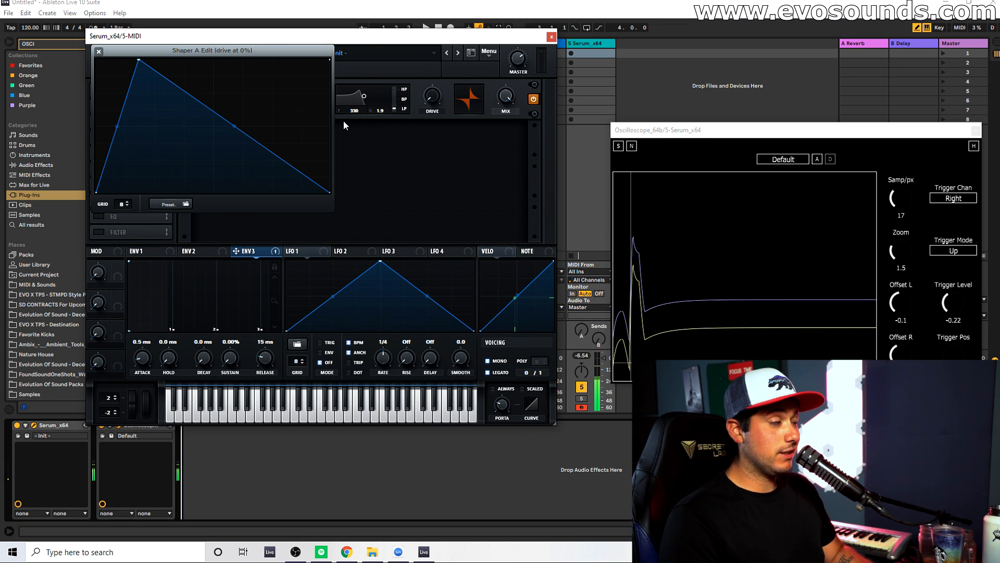
Add a zero point to the Shaper A curve and narrow the peak into a triangle spanning about the first quarter.
left_click_drag(144, 65, 171, 36)
double_click(205, 111)
left_click_drag(206, 111, 183, 196)
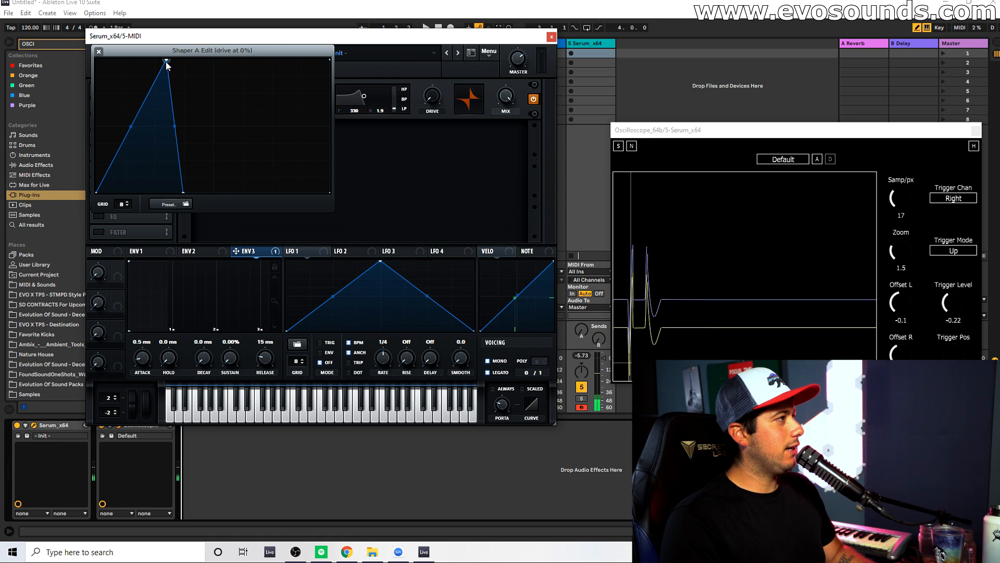
left_click_drag(166, 61, 133, 57)
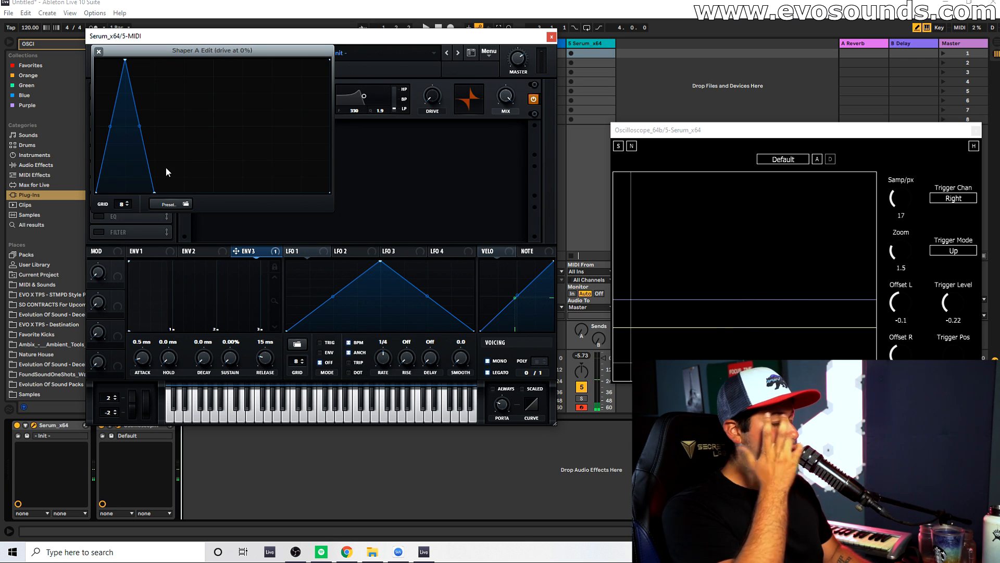
Add a second, curved peak to Shaper A that rises close to full height and drops vertically to zero at mid-width.
left_click_drag(179, 155, 181, 59)
left_click(213, 114)
left_click_drag(213, 114, 210, 184)
left_click_drag(183, 62, 213, 66)
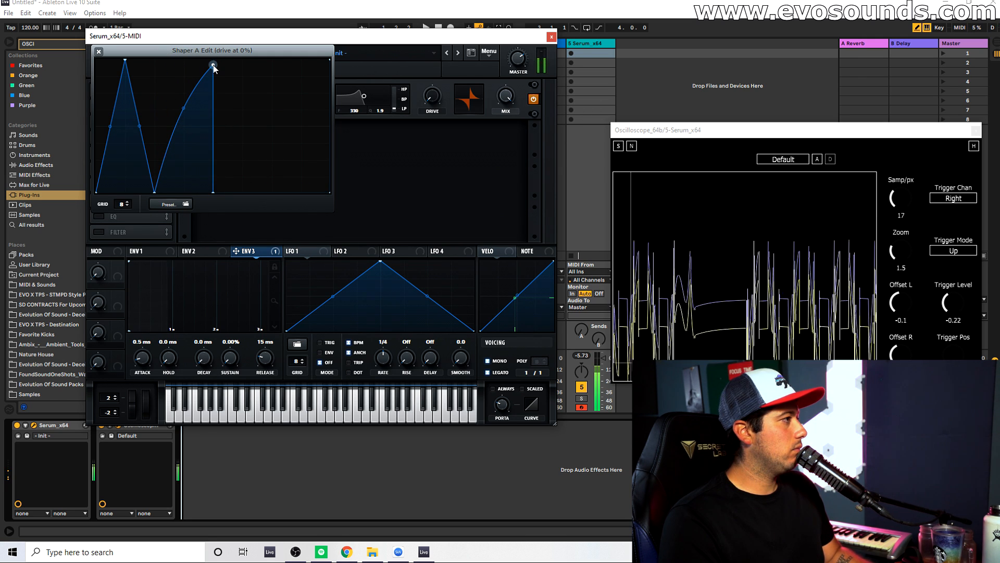
mouse_move(184, 107)
left_mouse_down()
mouse_move(199, 130)
mouse_move(178, 100)
mouse_move(188, 89)
left_mouse_up()
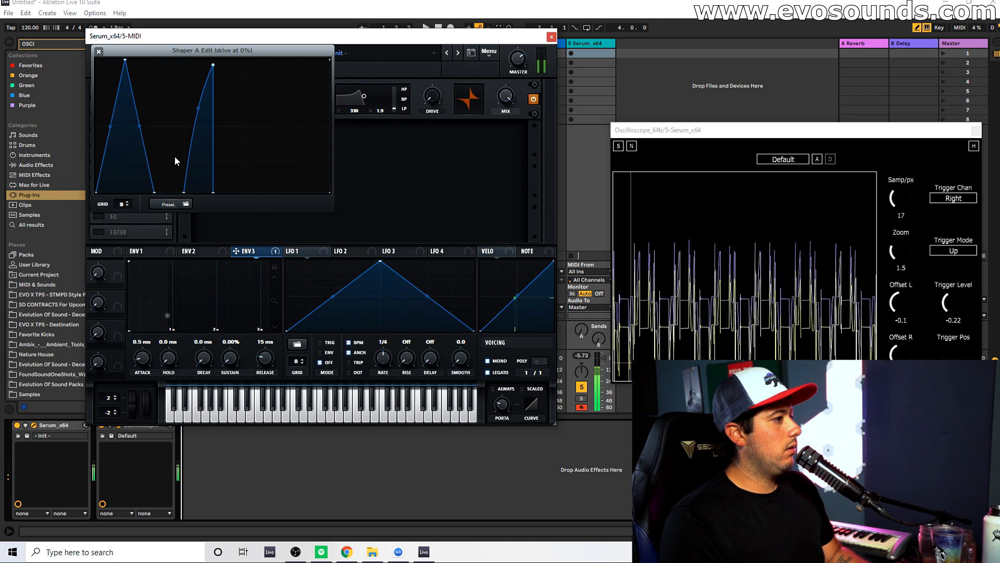
Add a rounded peak slightly over half height between Shaper A's two peaks, and shift the last peak's top earlier, off its vertical edge.
double_click(170, 191)
left_click_drag(170, 191, 169, 63)
left_click_drag(162, 145, 155, 110)
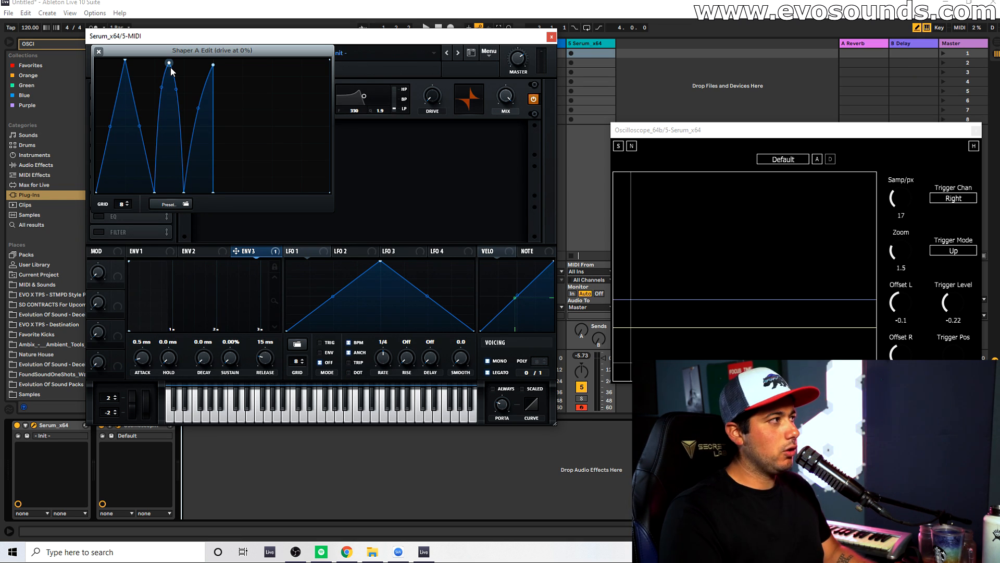
mouse_move(169, 63)
left_mouse_down()
mouse_move(172, 89)
mouse_move(156, 108)
mouse_move(179, 98)
mouse_move(165, 73)
mouse_move(172, 55)
left_mouse_up()
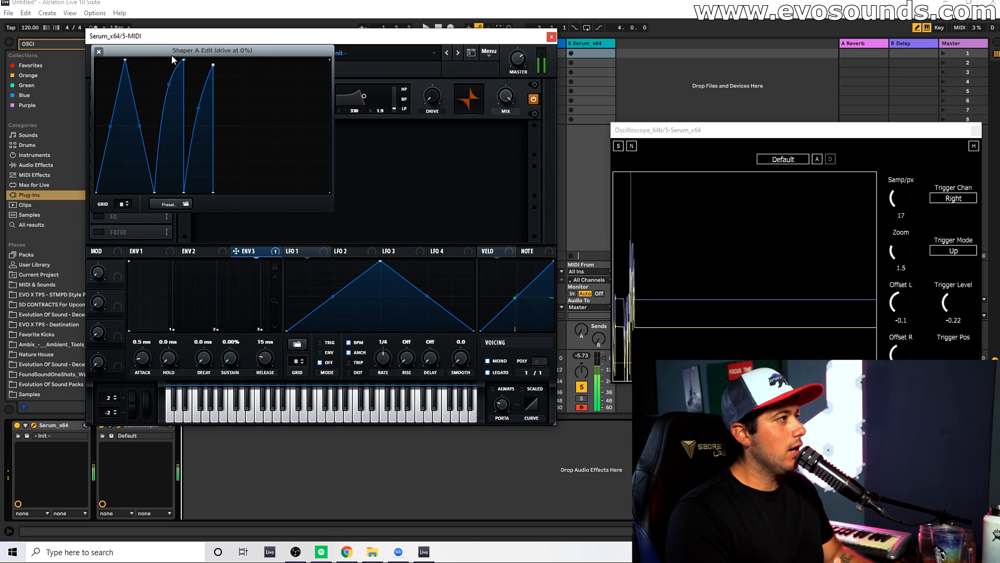
left_click_drag(172, 57, 172, 120)
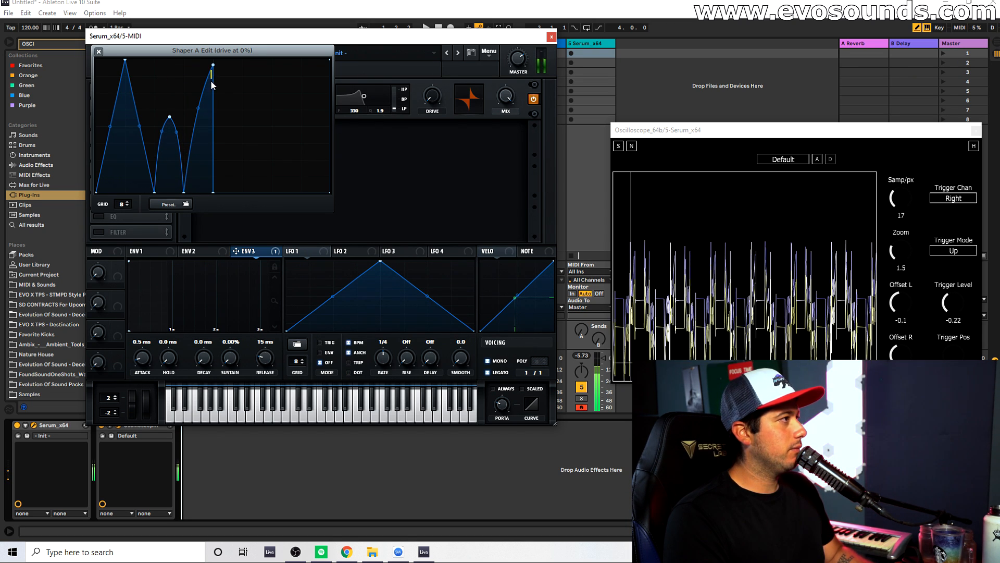
mouse_move(213, 65)
left_mouse_down()
mouse_move(210, 127)
mouse_move(192, 92)
mouse_move(194, 64)
left_mouse_up()
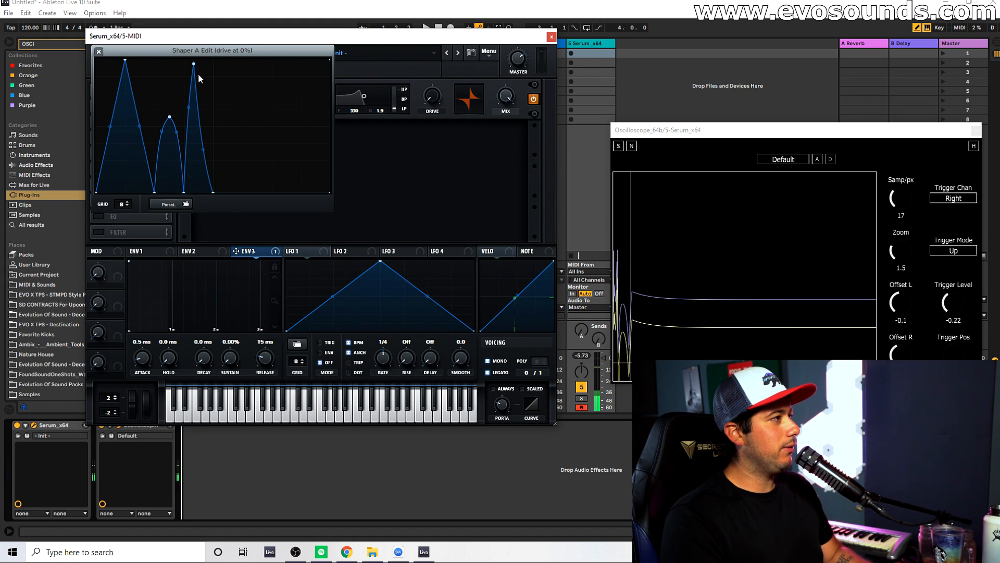
Raise the second half of the Shaper A curve to a flat level at half height.
mouse_move(246, 162)
left_mouse_down()
mouse_move(286, 90)
mouse_move(272, 38)
mouse_move(223, 88)
mouse_move(215, 126)
mouse_move(360, 128)
left_mouse_up()
double_click(285, 88)
double_click(243, 137)
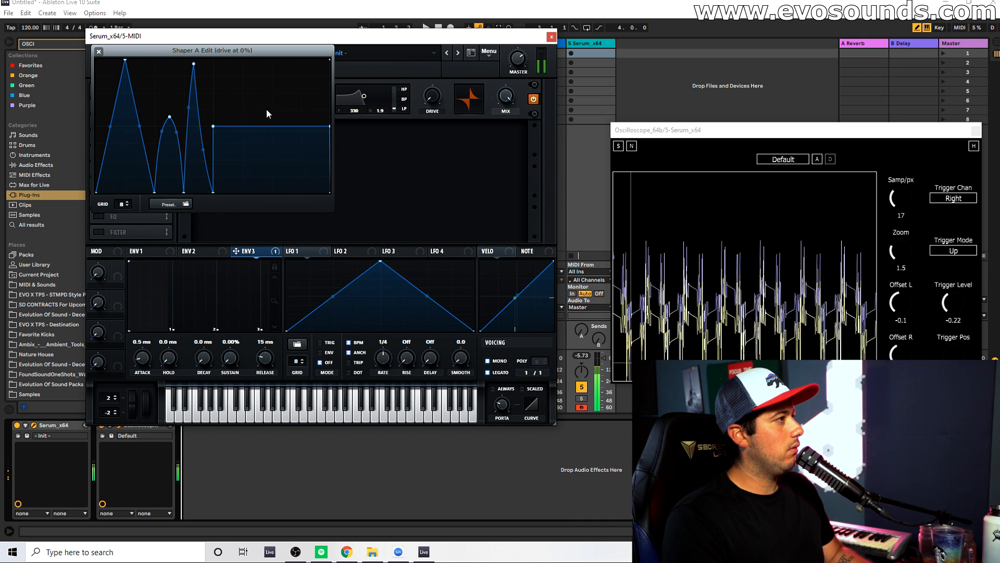
Form two full-height peaks with a zero-level valley between them in the second half of the Shaper A curve.
double_click(284, 106)
left_click_drag(284, 107, 240, 64)
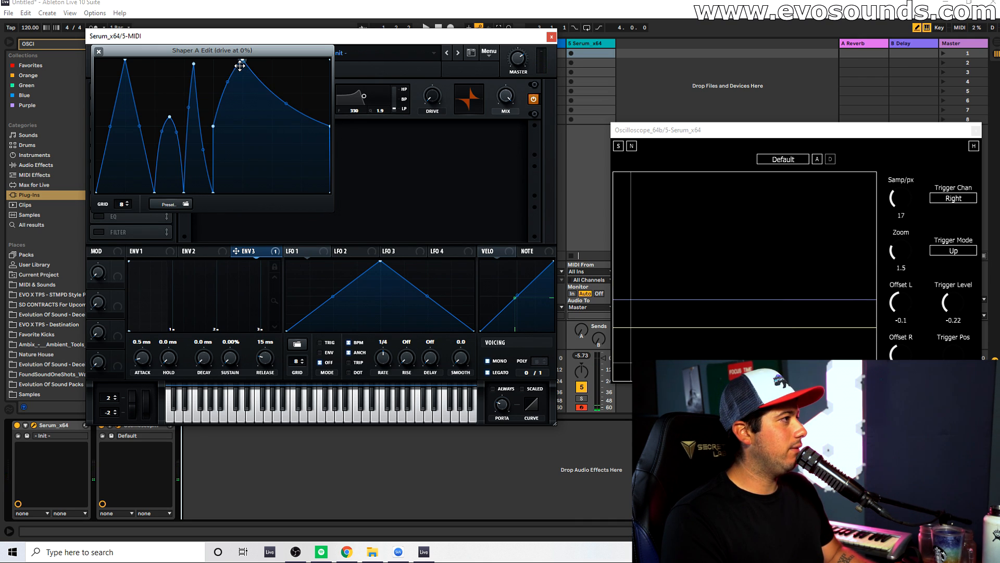
double_click(260, 97)
left_click_drag(261, 97, 272, 197)
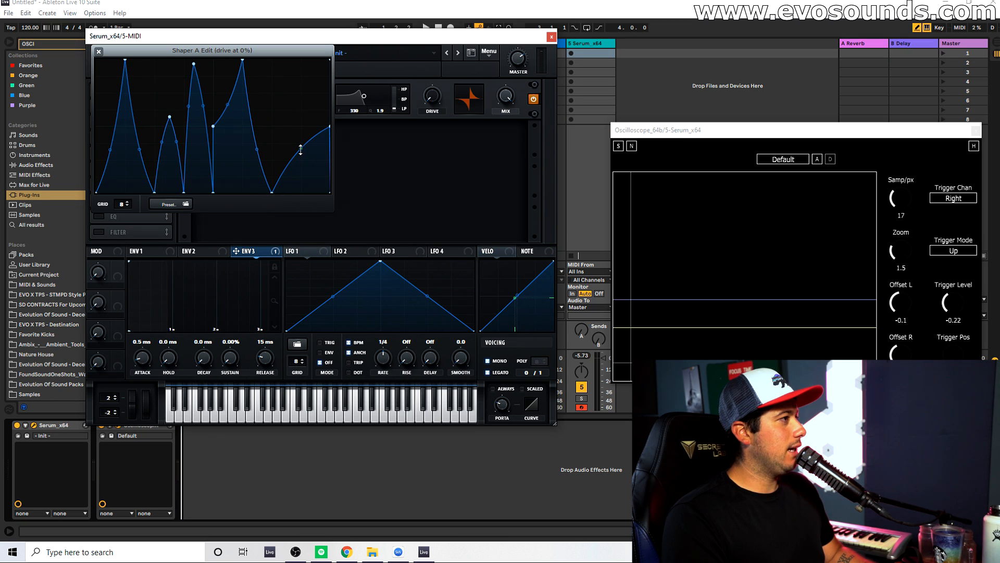
left_click_drag(301, 149, 303, 104)
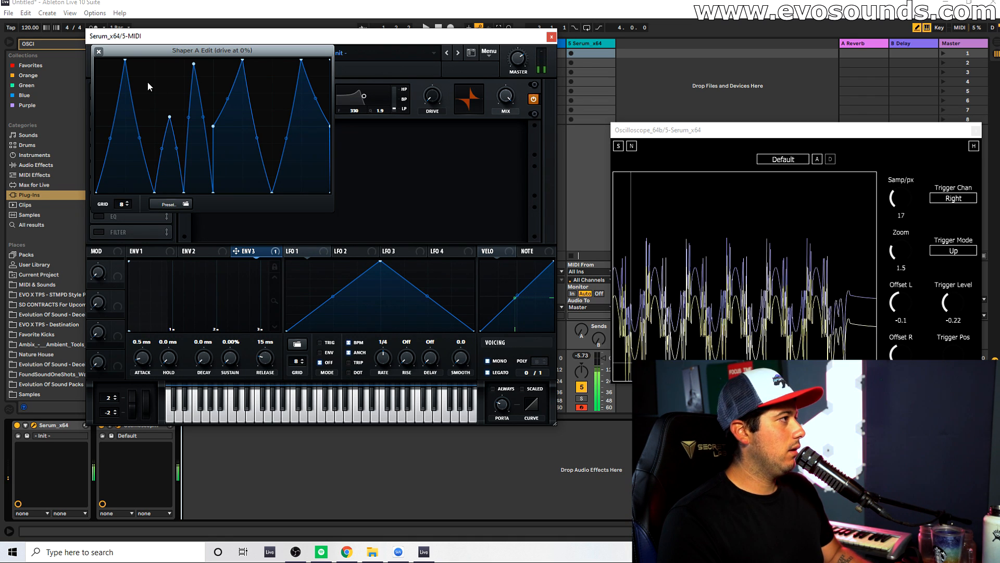
Raise Shaper A's second peak to full height and move it directly above the valley before it.
mouse_move(127, 62)
left_mouse_down()
mouse_move(97, 57)
mouse_move(127, 59)
left_mouse_up()
left_click_drag(170, 116, 159, 61)
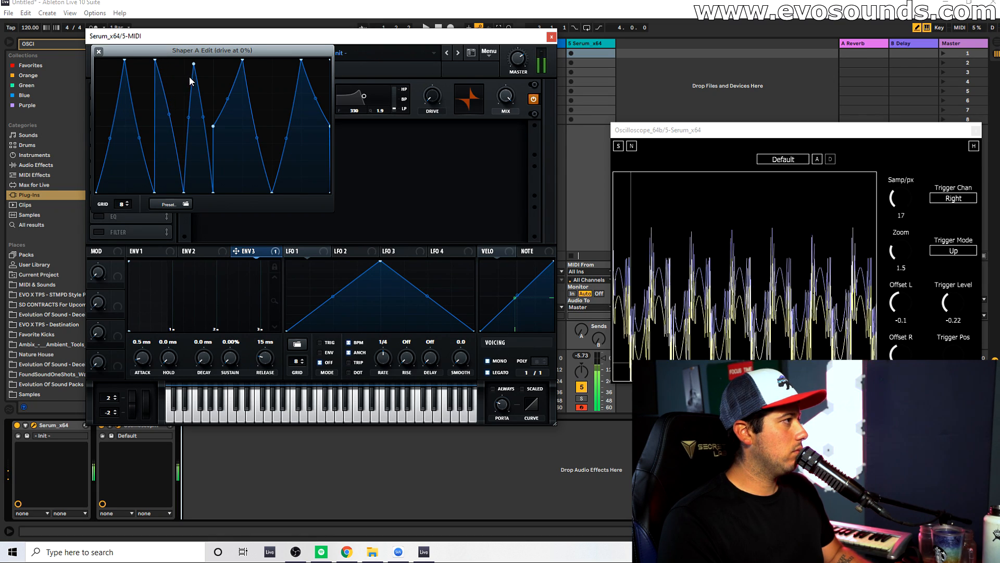
Reshape the second half of the Shaper A curve into a ramp from zero up to a full-height plateau running to the end.
double_click(214, 125)
left_click_drag(194, 65, 260, 61)
left_click_drag(273, 189, 328, 60)
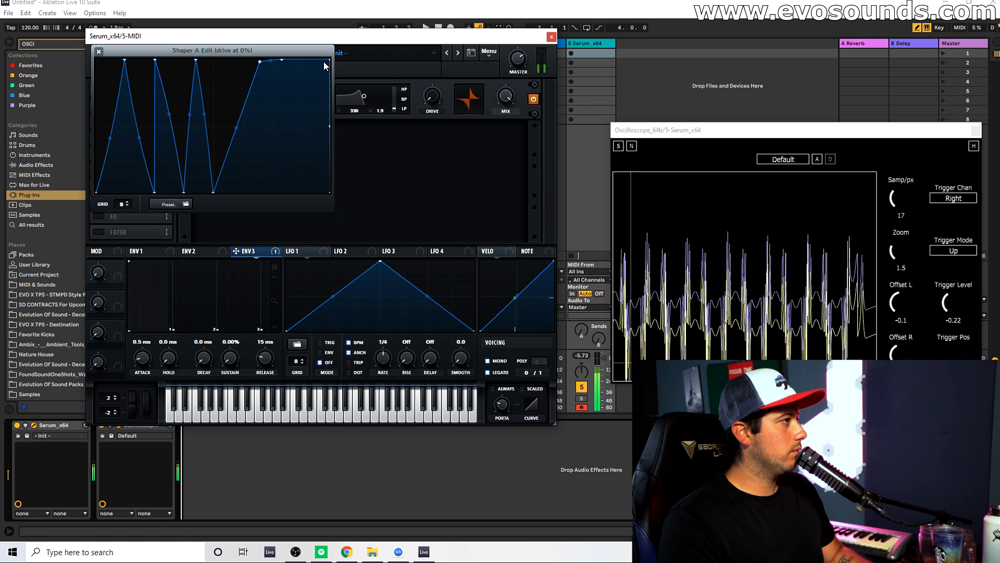
key("x")
key("x")
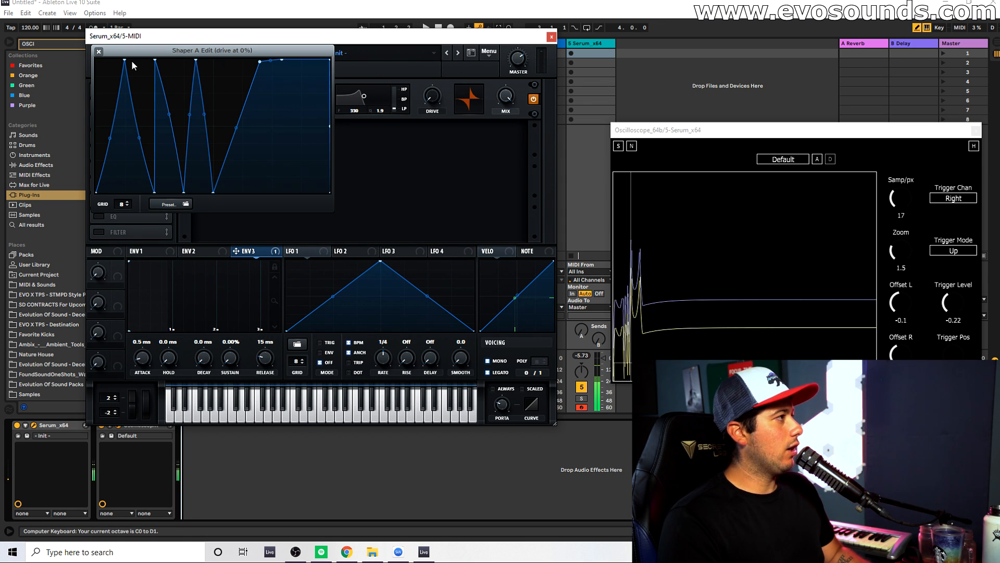
left_click(98, 51)
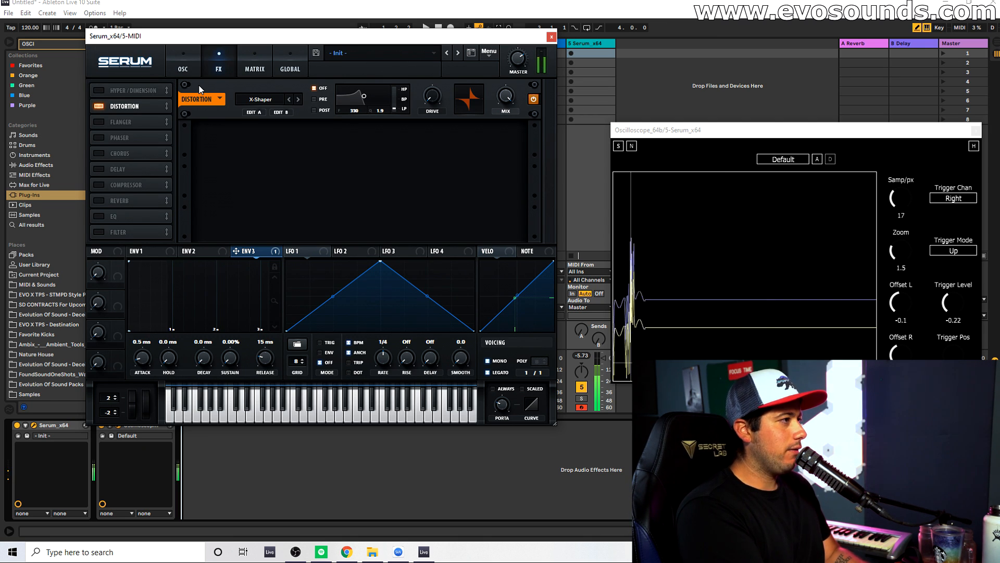
Set the oscilloscope's Samp/px to 10, and sweep the distortion's mix down and back up.
left_click_drag(891, 199, 881, 225)
mouse_move(505, 96)
left_mouse_down()
mouse_move(474, 186)
mouse_move(492, 140)
left_mouse_up()
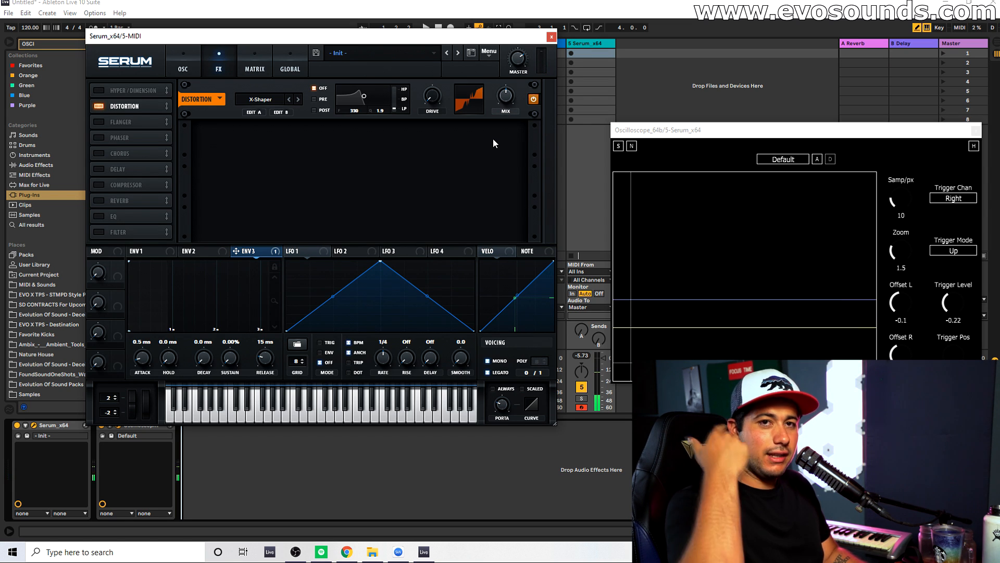
left_click_drag(504, 106, 510, 94)
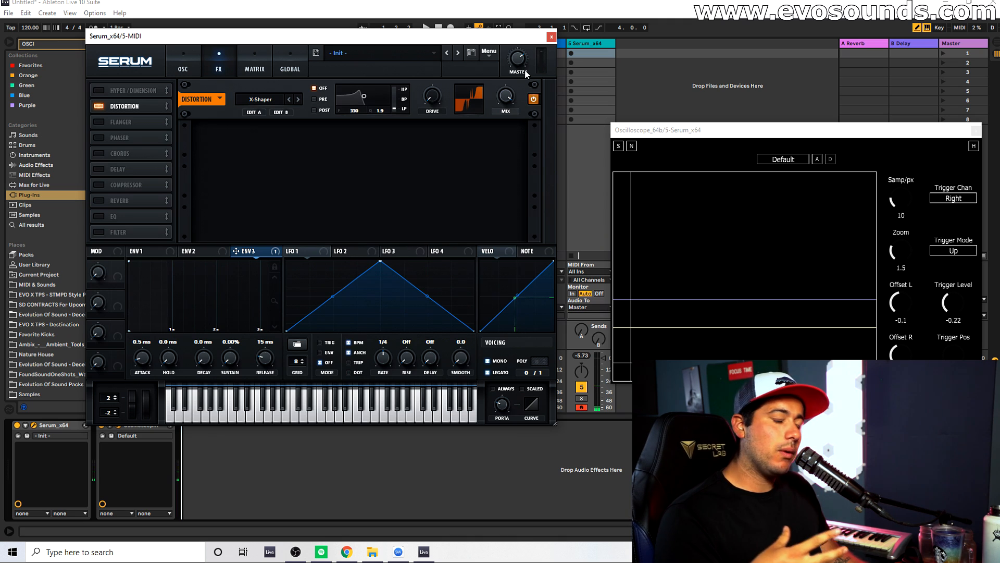
Try a 65 ms decay on envelope 3, and set the decay to 7.6 ms.
left_click(185, 67)
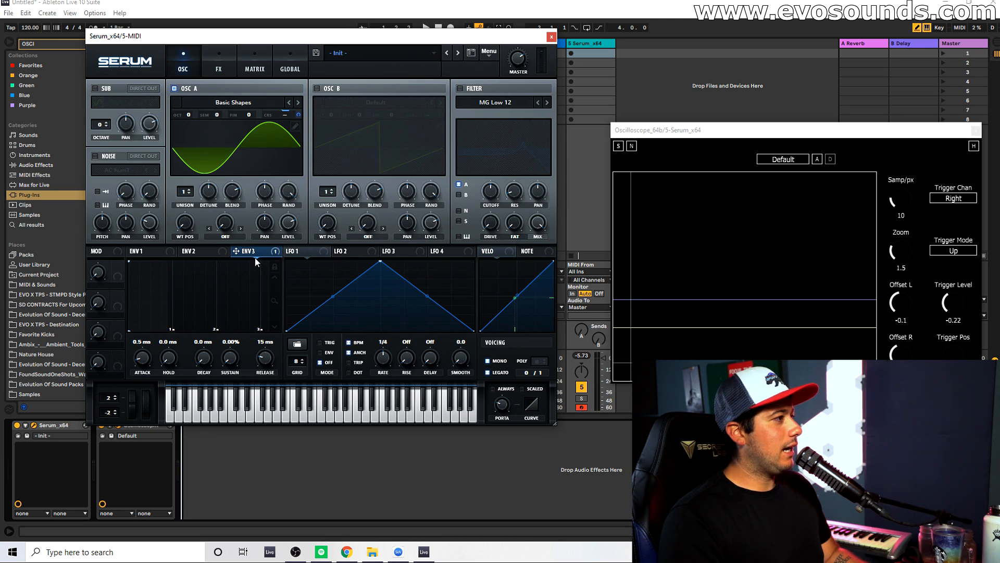
left_click_drag(211, 340, 216, 332)
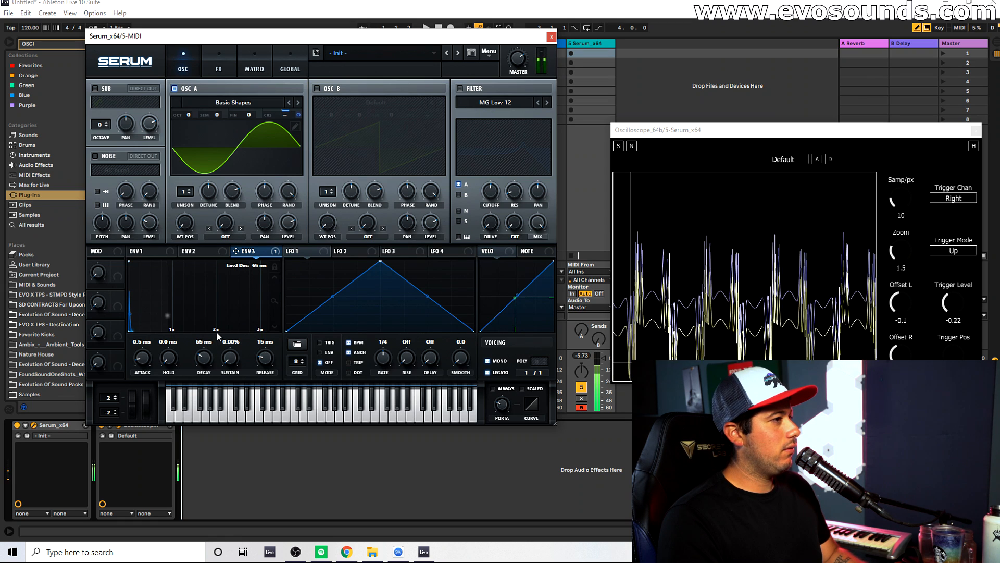
left_click_drag(213, 335, 212, 338)
Sweep oscillator A's output level down and back up to vary how hard it feeds the distortion.
left_click_drag(288, 227, 272, 257)
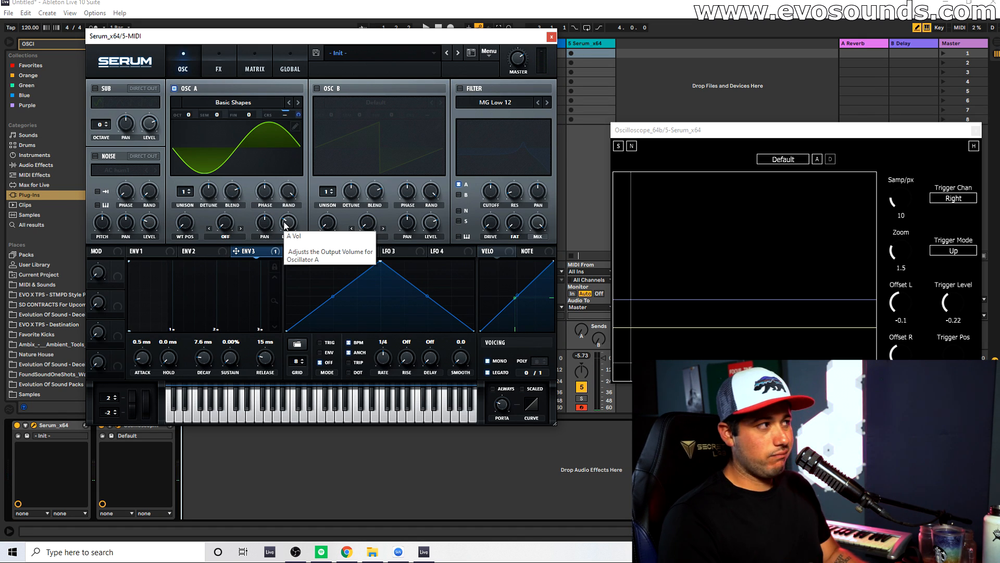
mouse_move(286, 225)
left_mouse_down()
mouse_move(295, 201)
mouse_move(287, 221)
left_mouse_up()
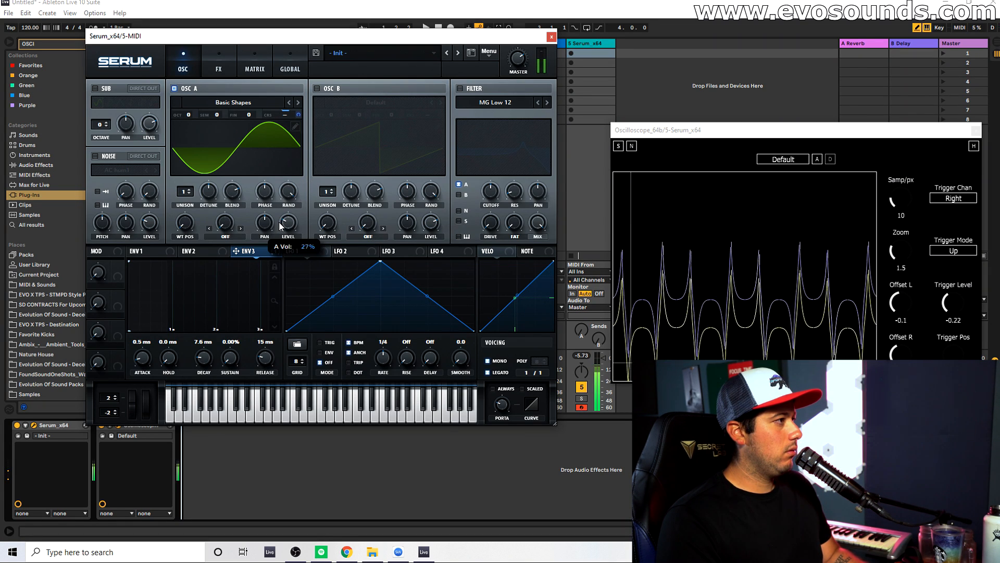
left_click_drag(285, 217, 290, 200)
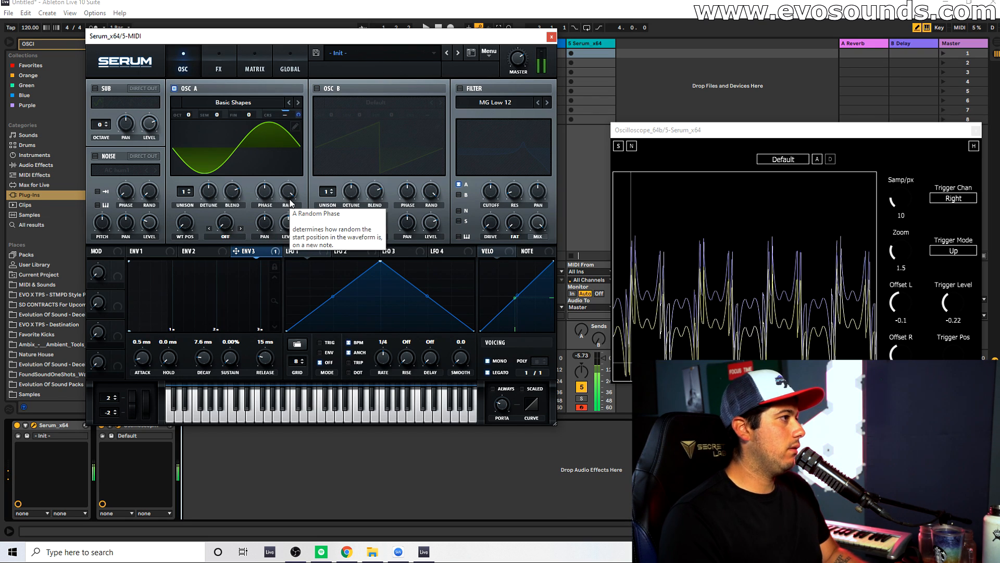
Lower oscillator A's random phase amount and raise its starting phase.
left_click_drag(290, 201, 256, 237)
left_click_drag(267, 189, 273, 163)
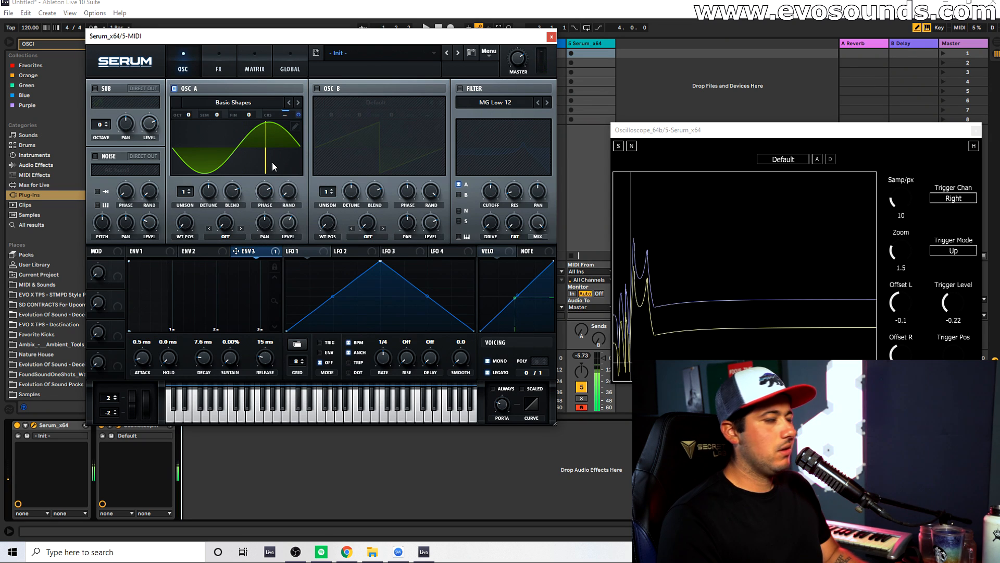
Raise oscillator A's unison to 3 voices and adjust its detune.
left_click(191, 191)
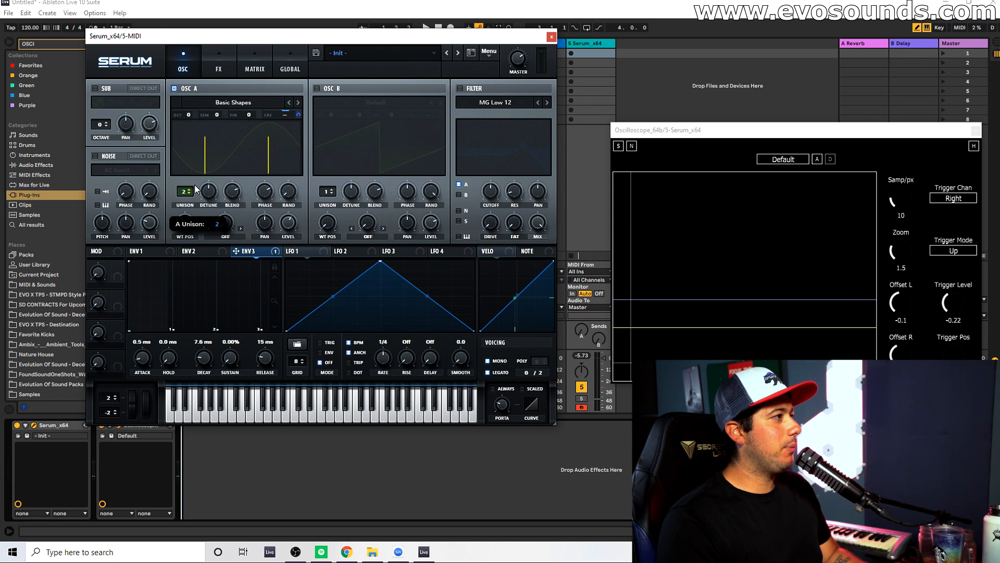
left_click(191, 190)
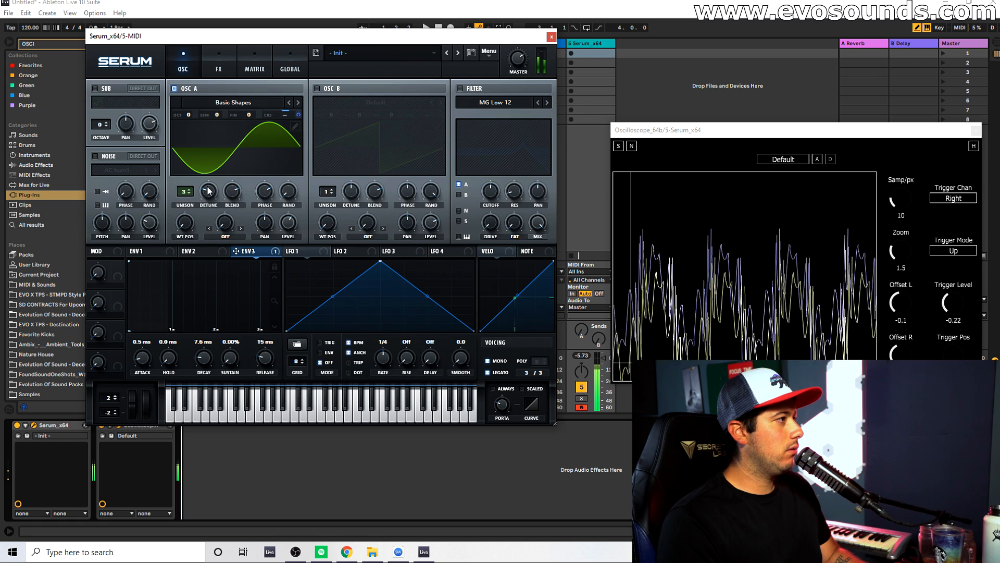
left_click_drag(207, 192, 214, 182)
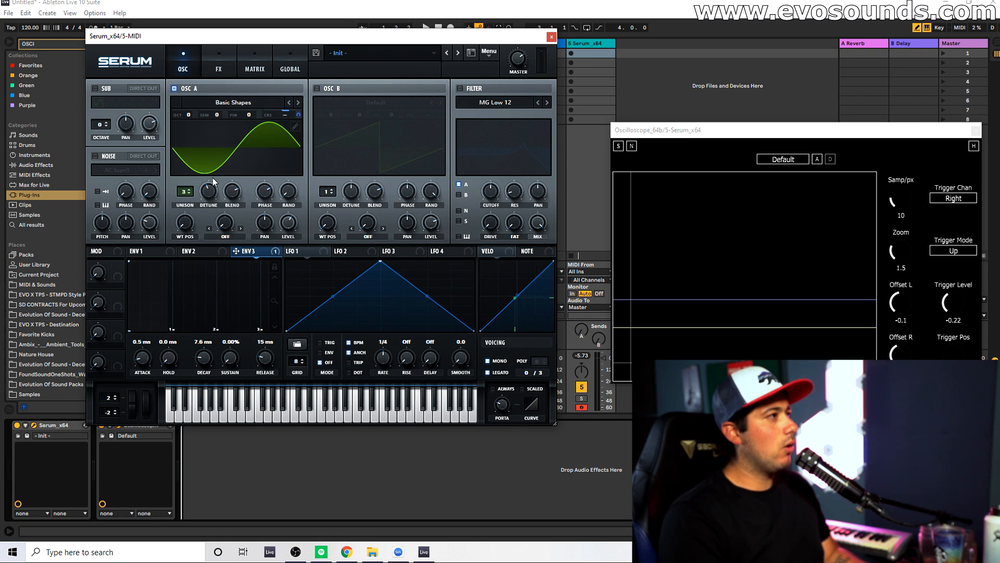
Bypass the distortion to hear the clean oscillator signal, and re-enable it.
left_click(227, 63)
left_click(98, 106)
left_click(180, 68)
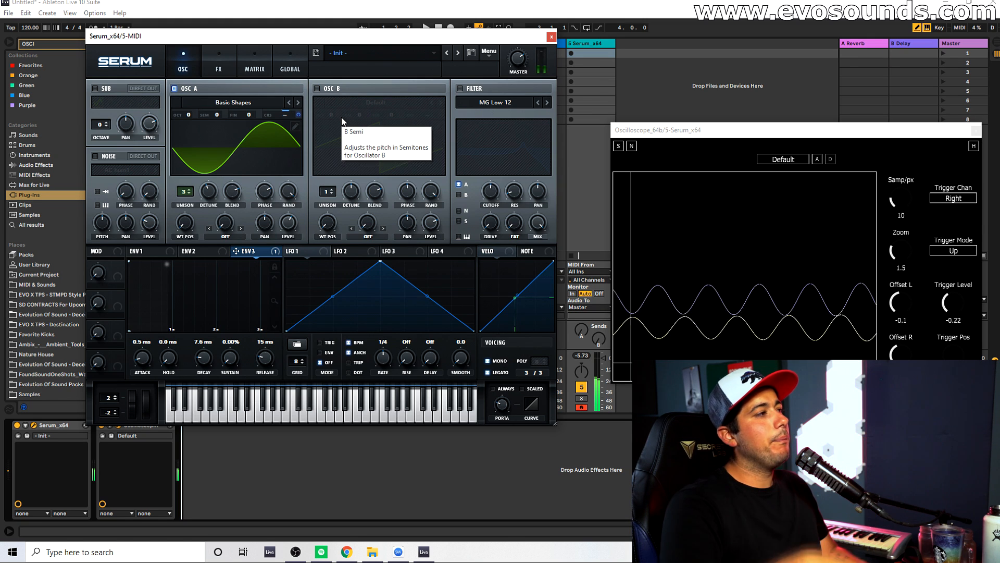
left_click(218, 69)
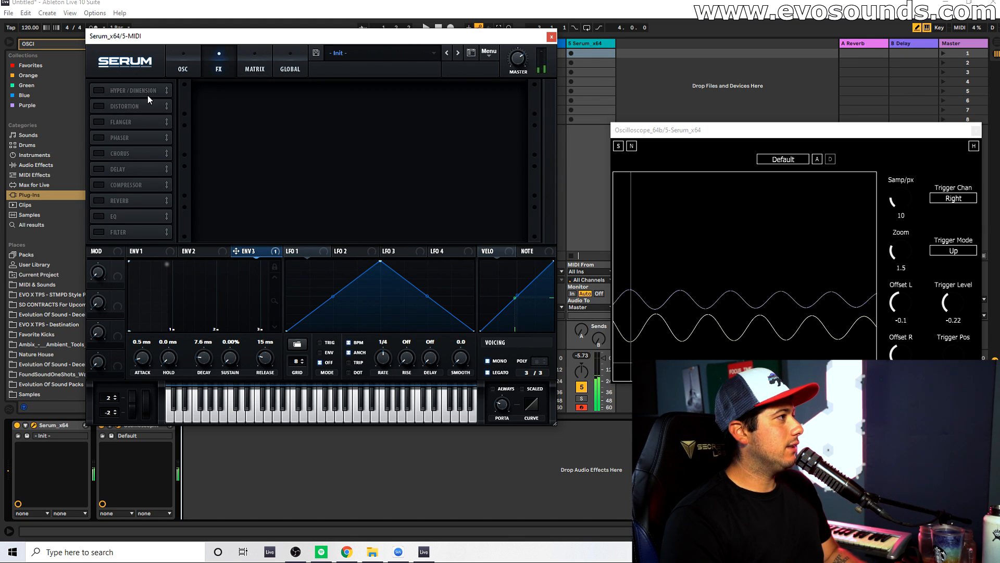
left_click(98, 106)
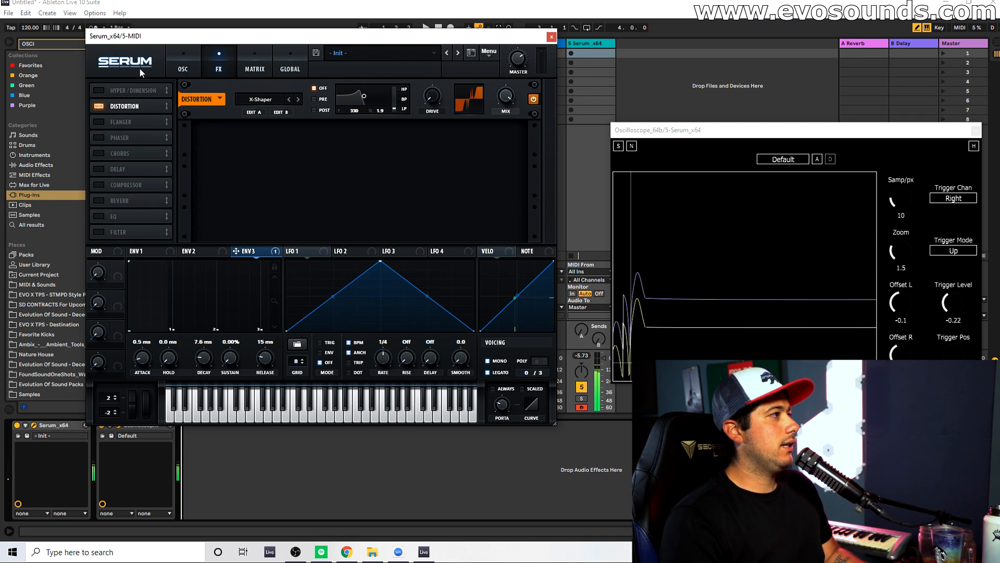
Return oscillator A's unison to 1 voice, and enable oscillator B at octave +3 and semitone +7.
left_click(192, 62)
double_click(193, 191)
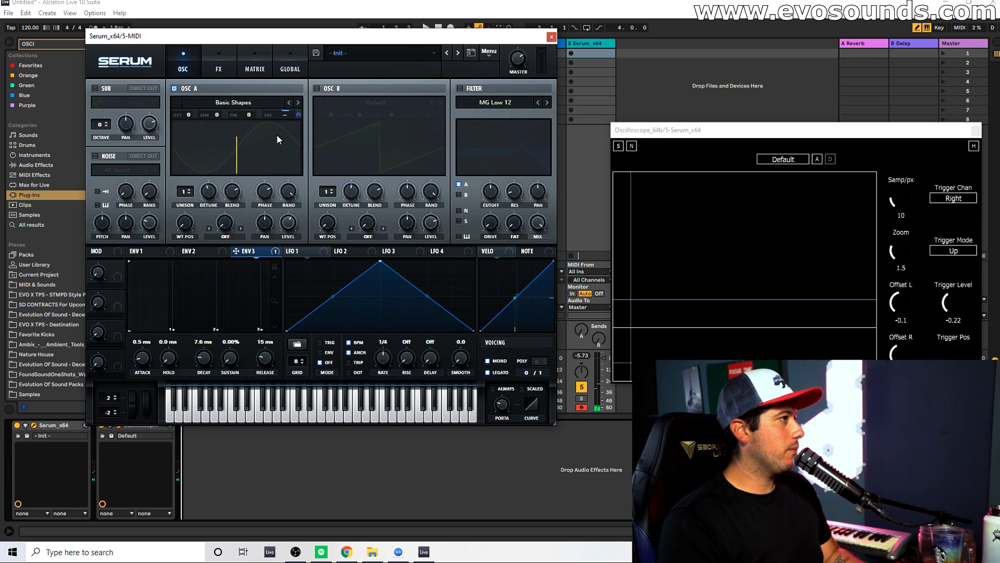
left_click(327, 88)
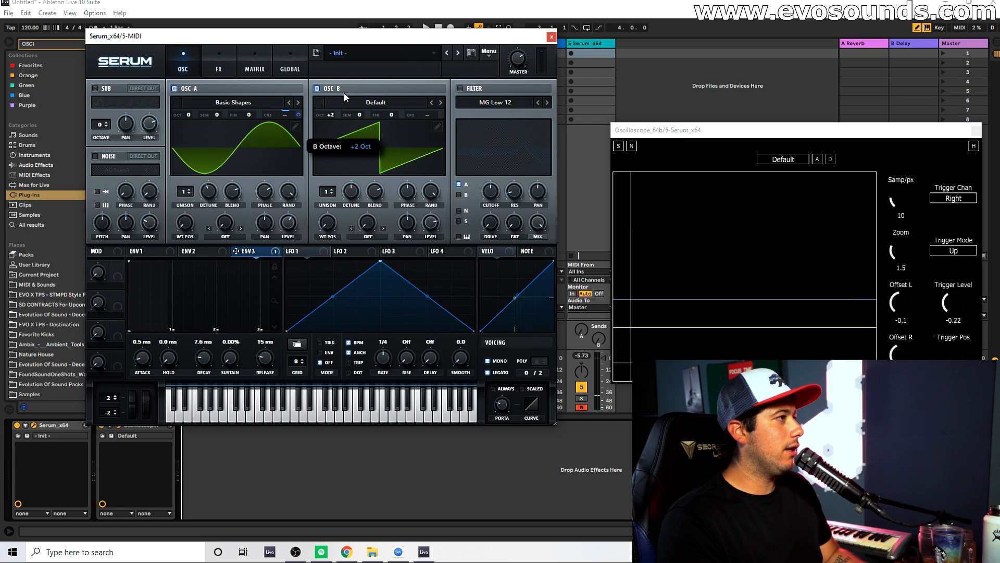
left_click_drag(336, 113, 365, 98)
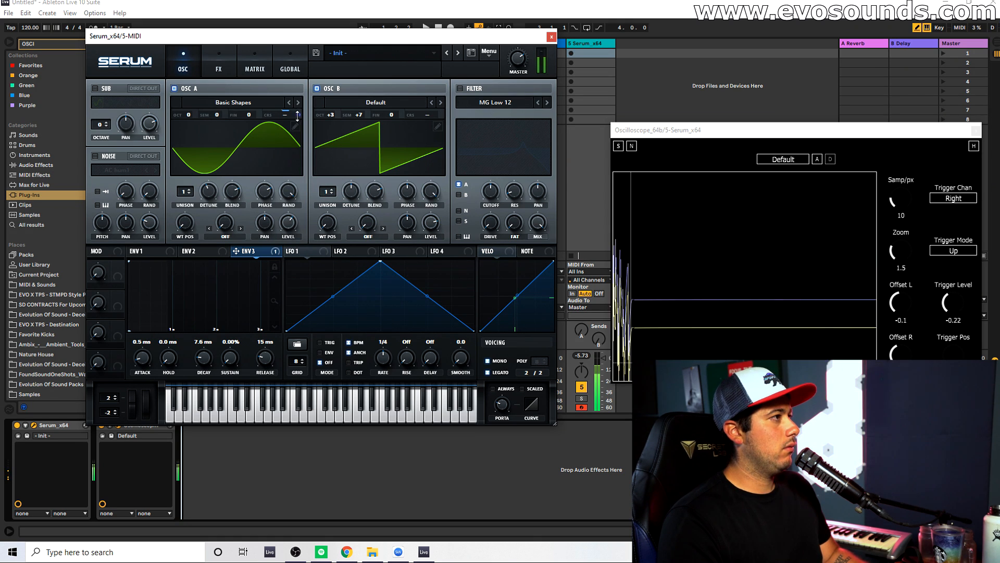
Enable the reverb effect in Hall mode and adjust its size.
left_click(219, 65)
left_click(105, 201)
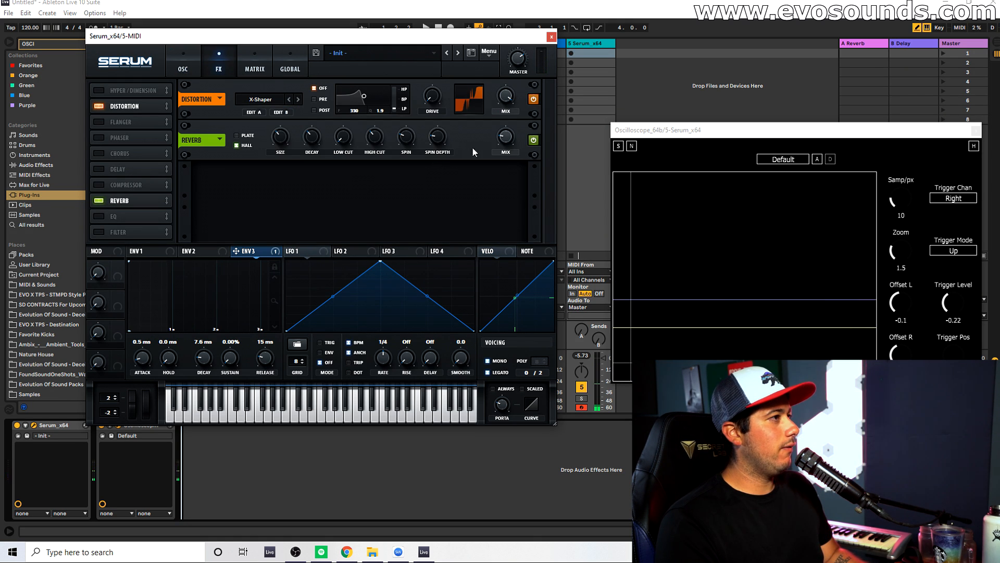
left_click_drag(279, 138, 292, 141)
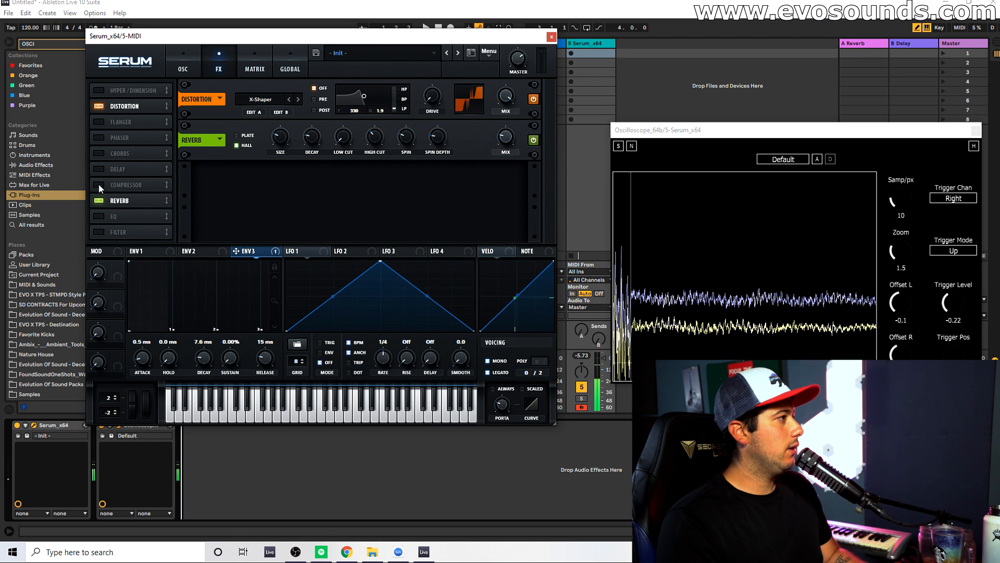
Enable the MG Low 12 filter effect, place it directly after the distortion, and lower its cutoff to 12 Hz.
left_click(99, 232)
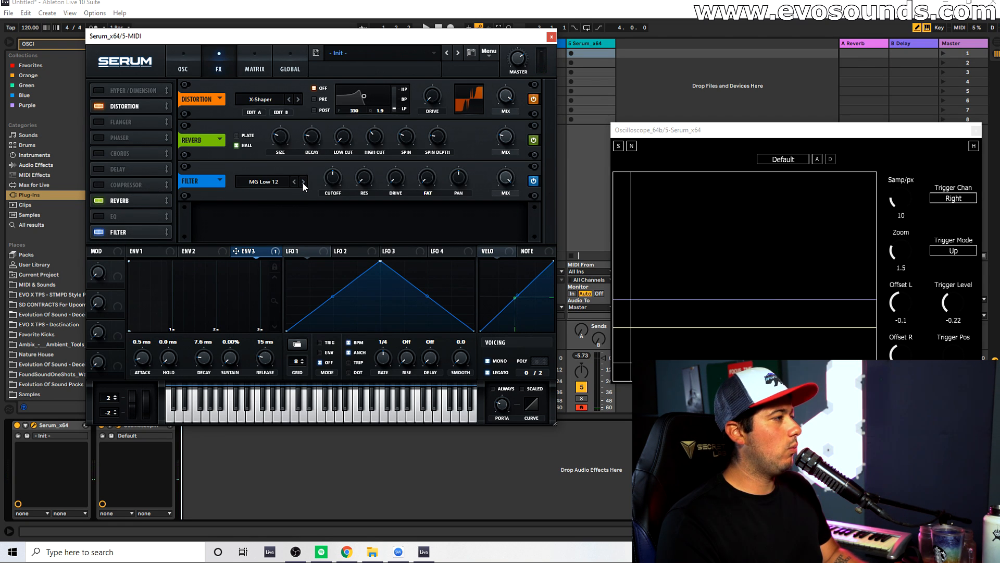
left_click_drag(140, 232, 154, 121)
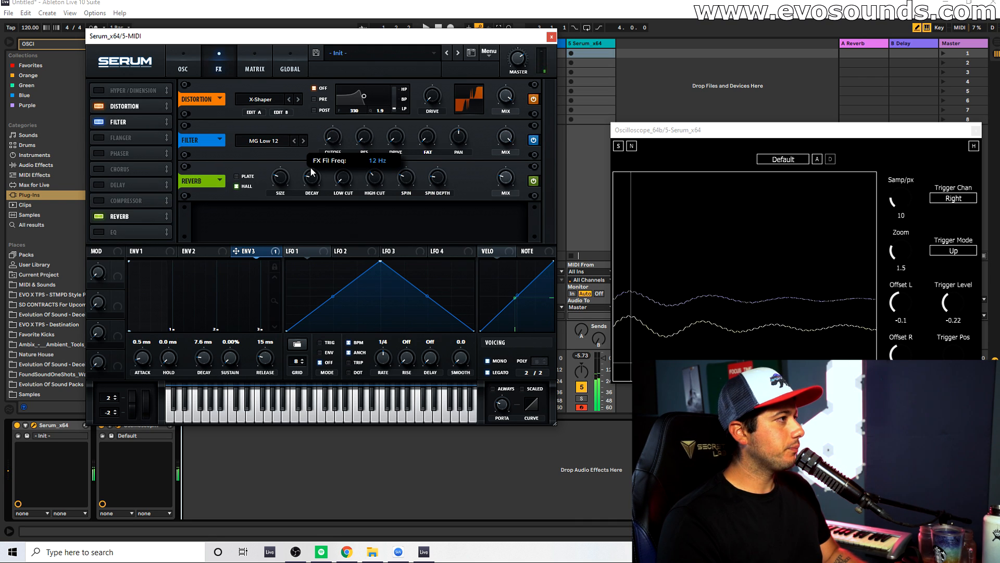
Modulate the effects filter cutoff with LFO 1 in envelope mode, moving the LFO's peak close to its start for a long decay.
left_click_drag(382, 260, 300, 261)
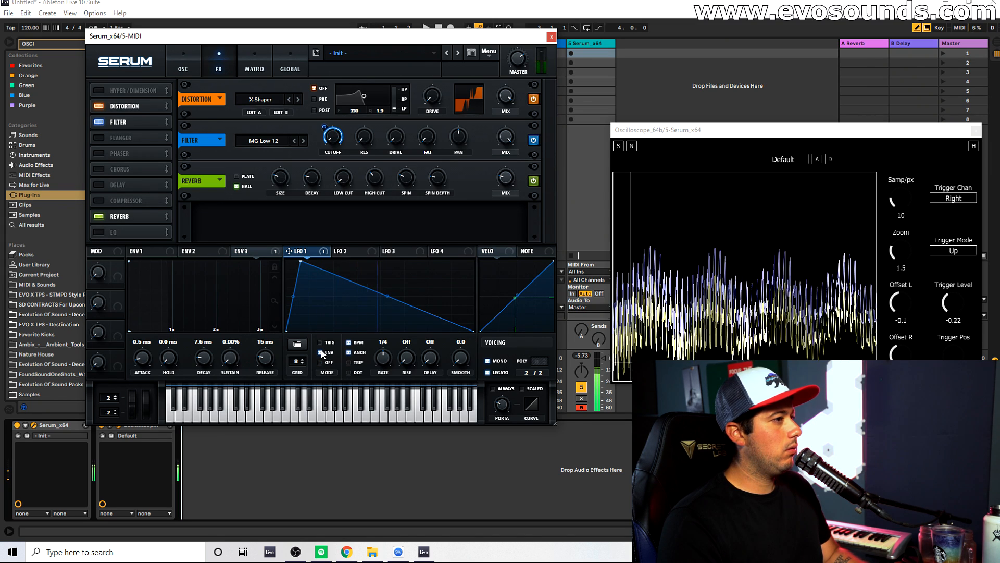
mouse_move(388, 296)
left_mouse_down()
mouse_move(391, 288)
mouse_move(388, 296)
left_mouse_up()
Set oscillator B's octave to +2, and enable the compressor effect with multiband on.
left_click(185, 60)
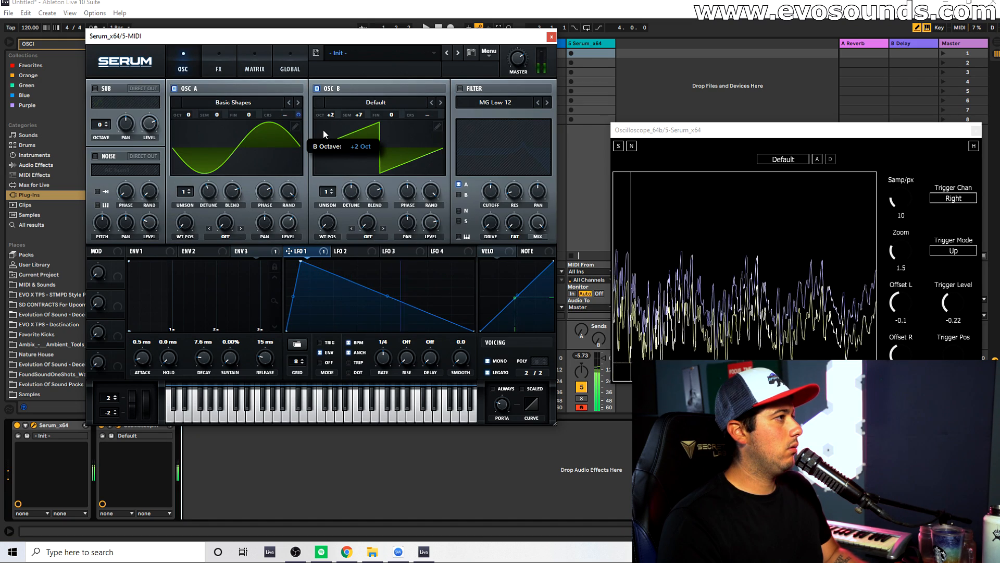
left_click(213, 58)
left_click(104, 121)
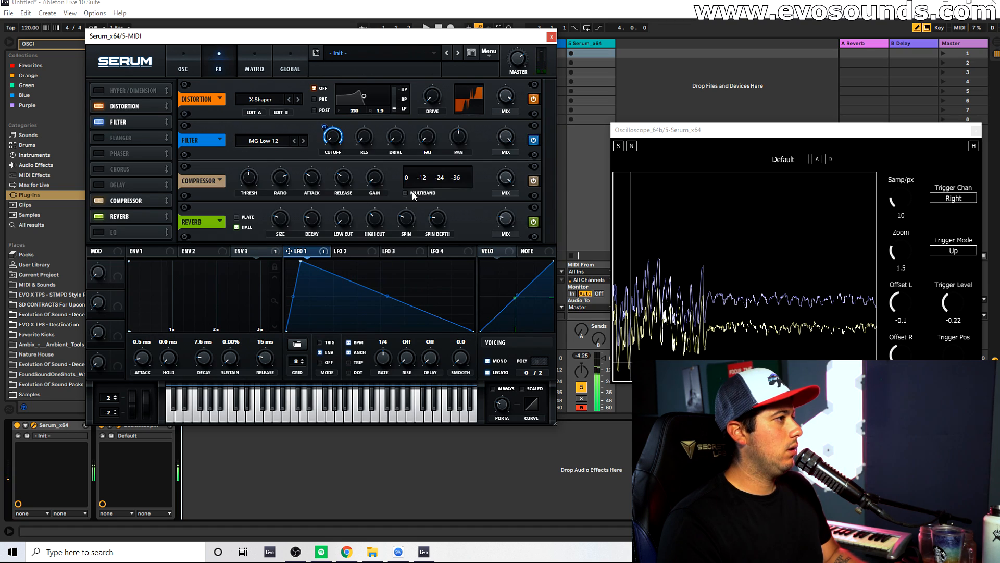
left_click(411, 192)
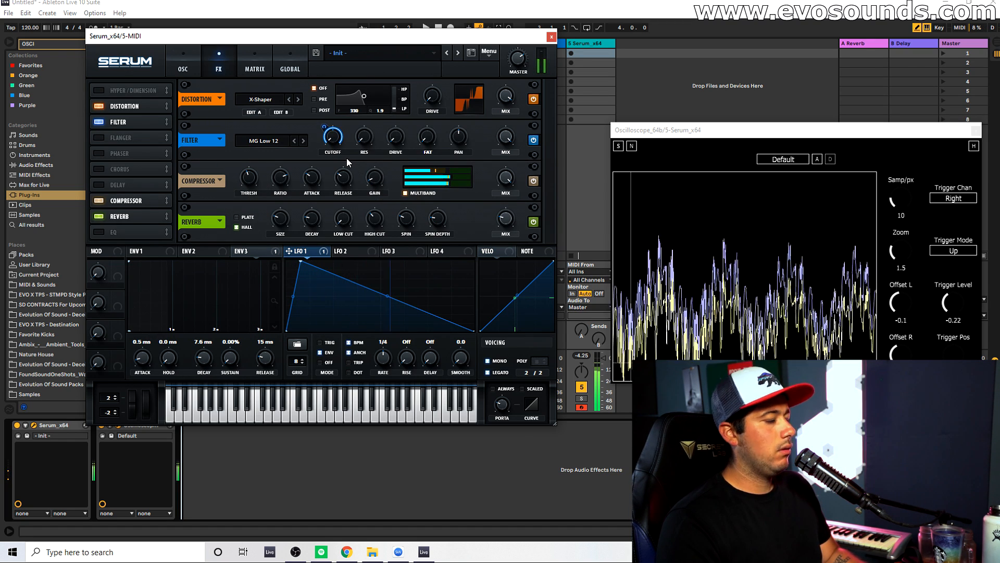
Load the Analog wavetable Basic Shapes into oscillator B.
left_click(183, 68)
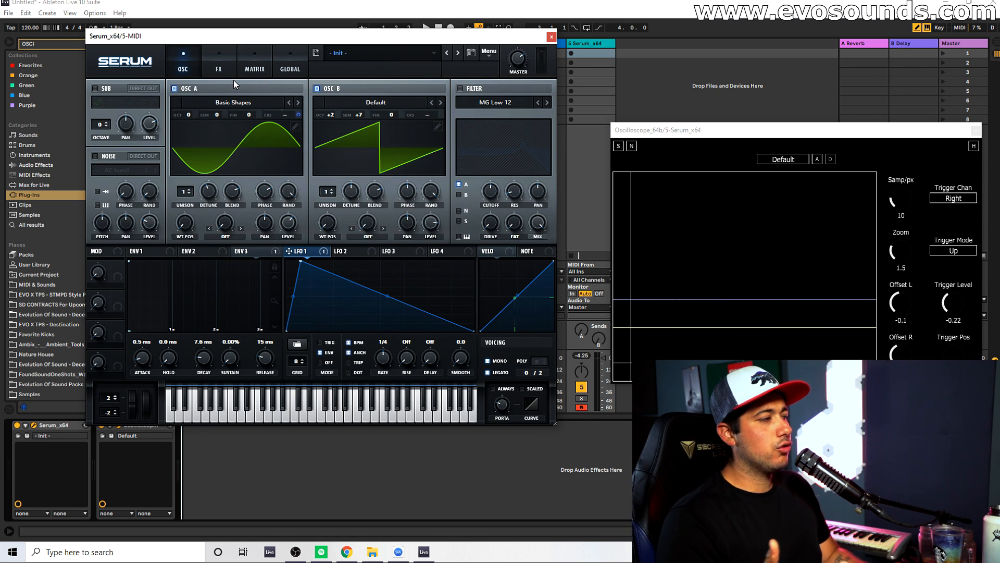
mouse_move(327, 115)
left_mouse_down()
mouse_move(327, 126)
mouse_move(329, 116)
left_mouse_up()
left_click(349, 104)
mouse_move(352, 115)
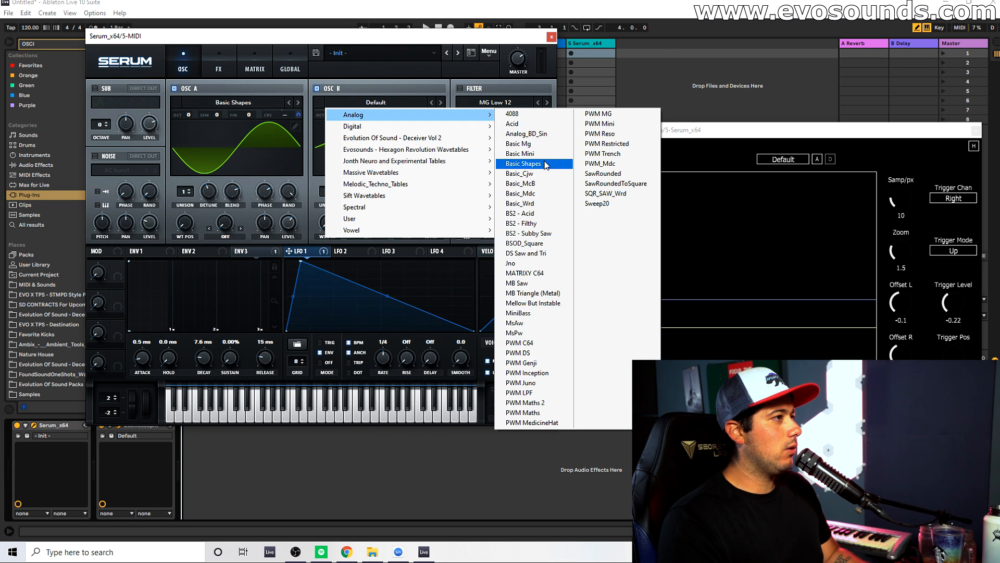
left_click(545, 164)
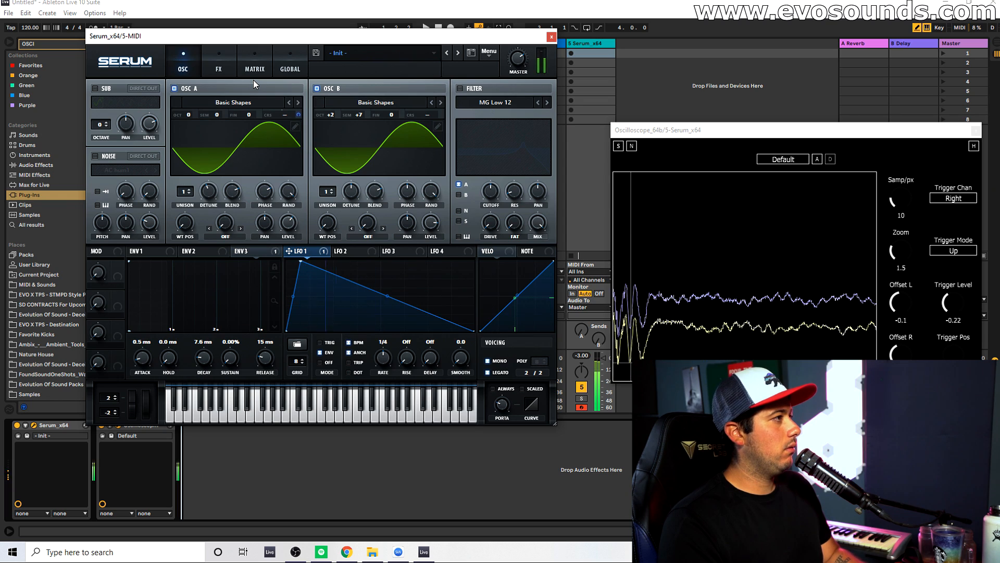
Pull the Shaper A plateau into a zero-level valley, and move the second peak midway between its neighbouring valleys.
left_click(227, 72)
left_click(263, 123)
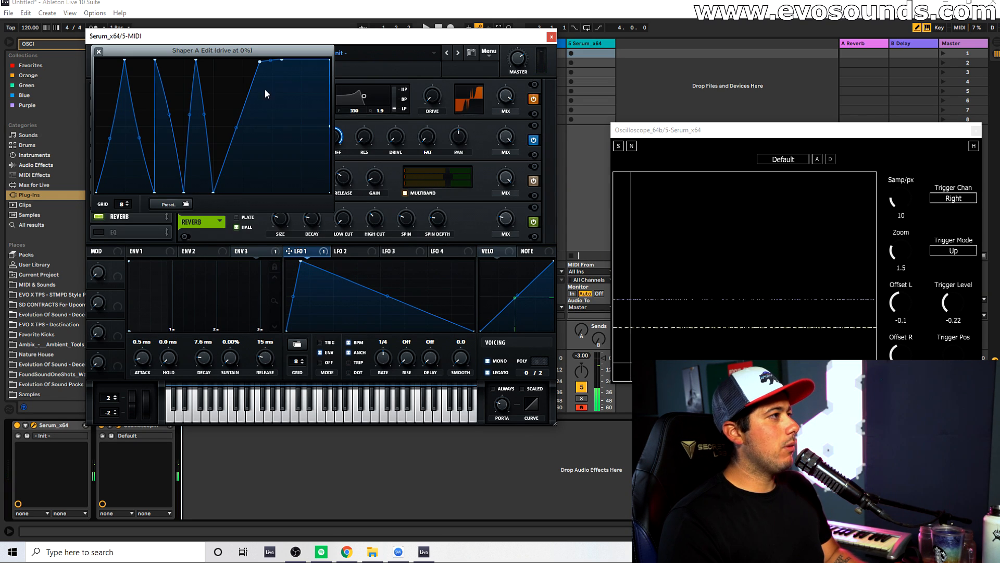
left_click_drag(284, 61, 288, 193)
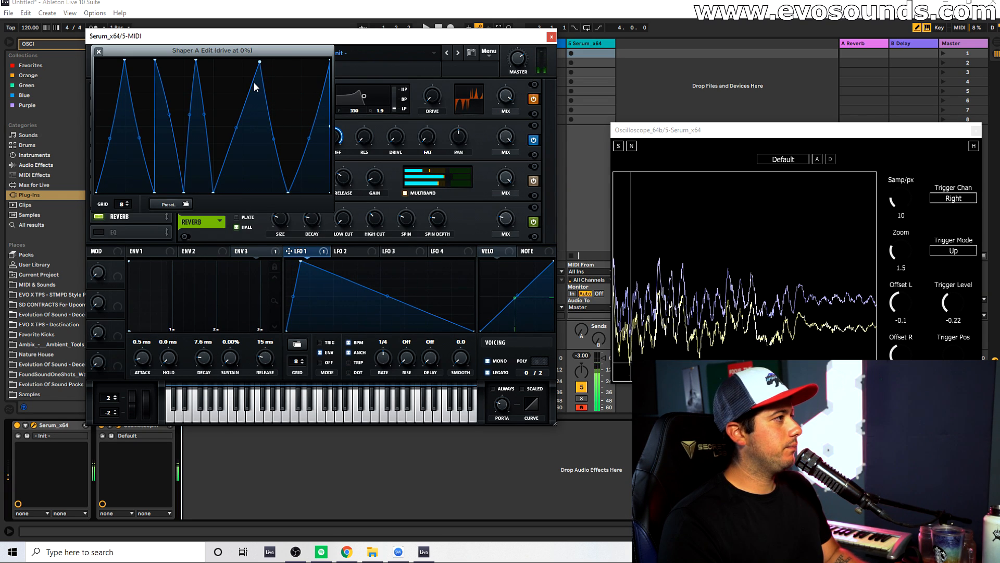
left_click_drag(155, 62, 173, 61)
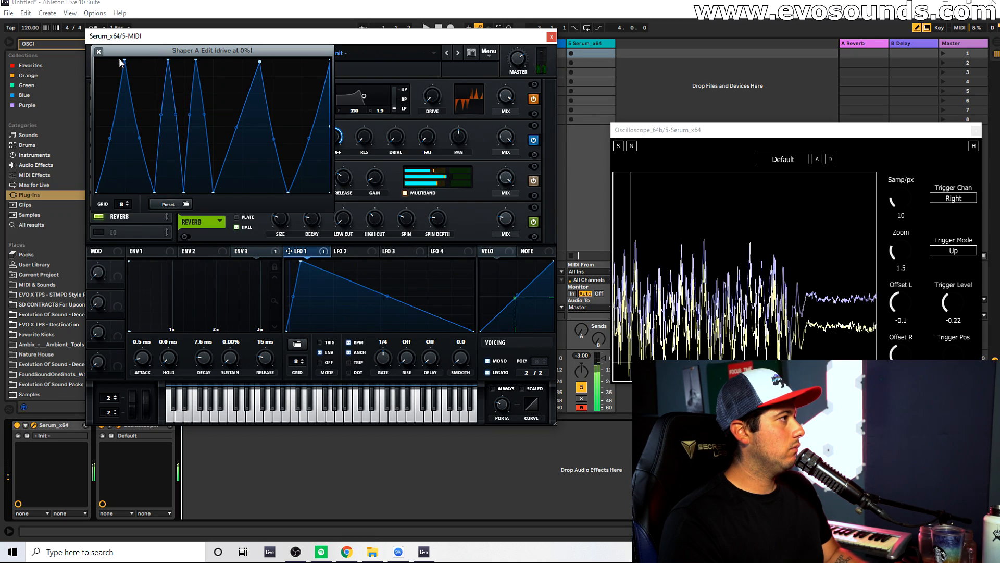
left_click(98, 51)
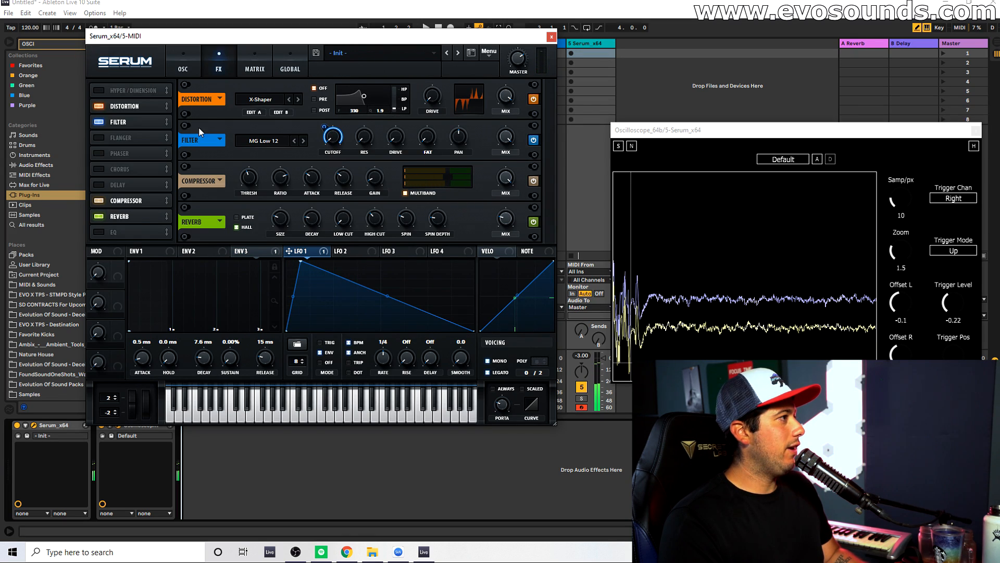
Bypass the filter and compressor effects, and set oscillator B to octave +1 with 2 unison voices.
left_click(108, 121)
left_click(107, 200)
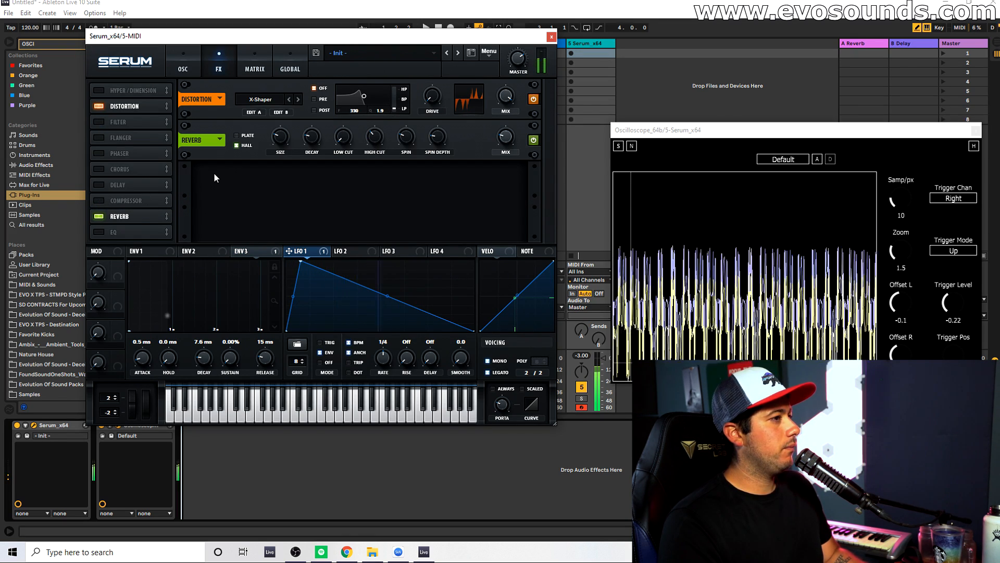
left_click(194, 62)
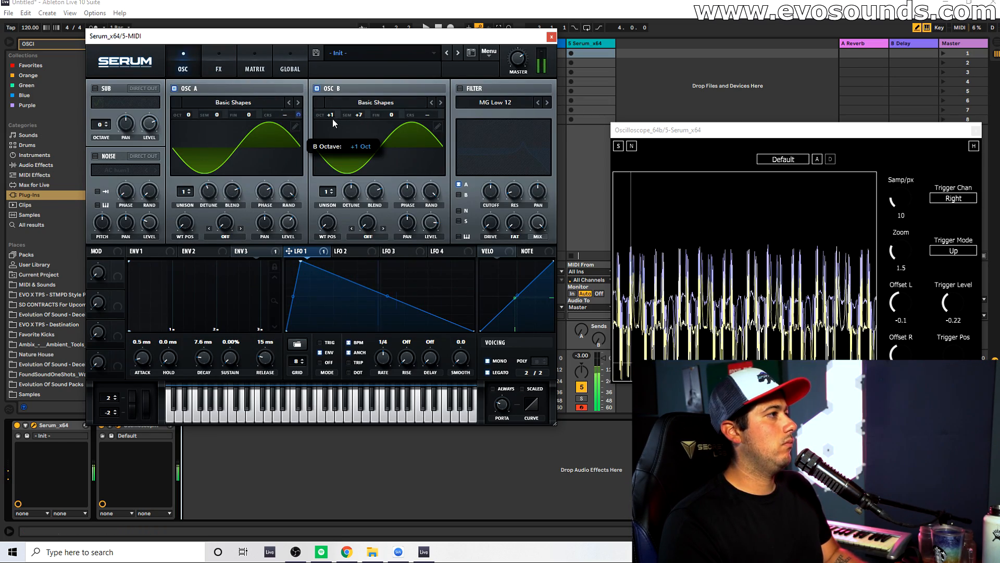
left_click_drag(427, 189, 326, 238)
left_click_drag(327, 192, 341, 182)
left_click_drag(435, 185, 523, 115)
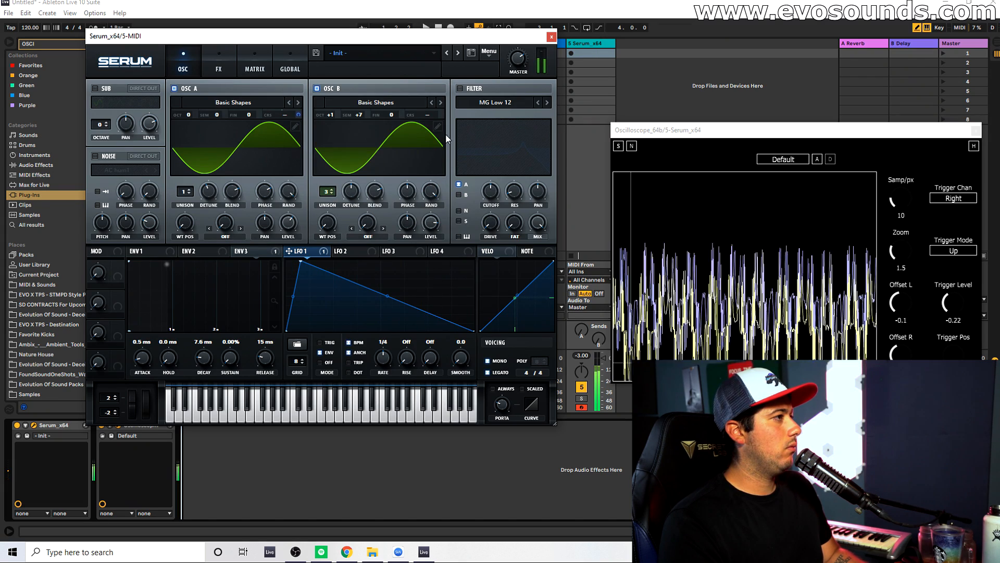
left_click_drag(327, 198, 336, 215)
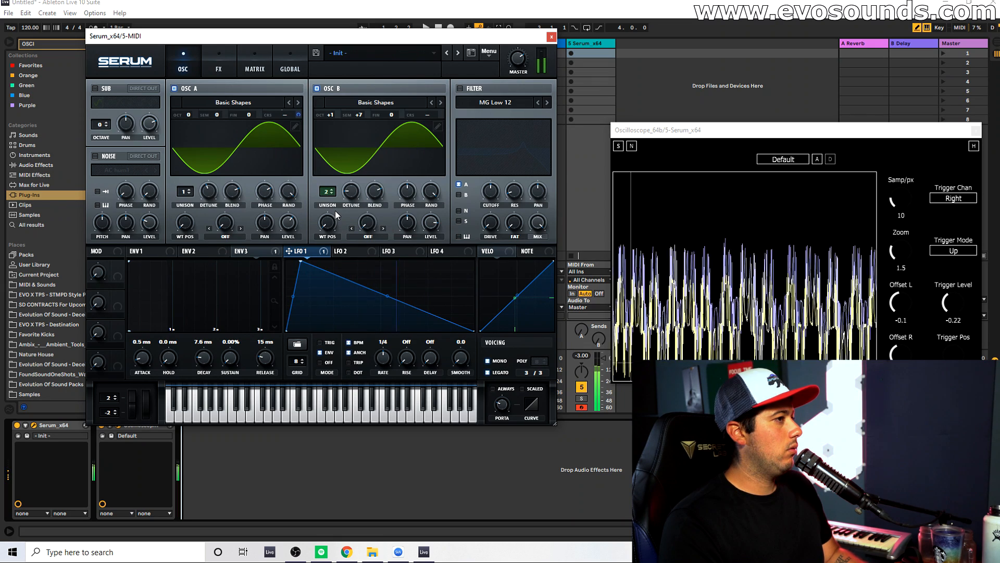
Re-enable the compressor and filter in the effects rack.
left_click(219, 62)
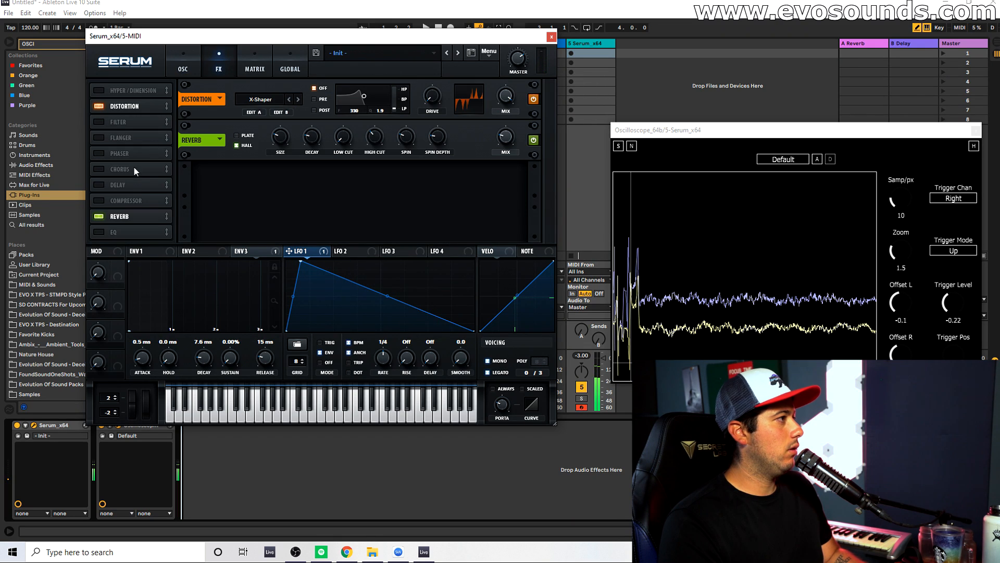
left_click(98, 200)
left_click(98, 122)
Centre LFO 1's peak, bend both its slopes outward into a dome, and set its rate to 1/2.
left_click_drag(300, 261, 380, 262)
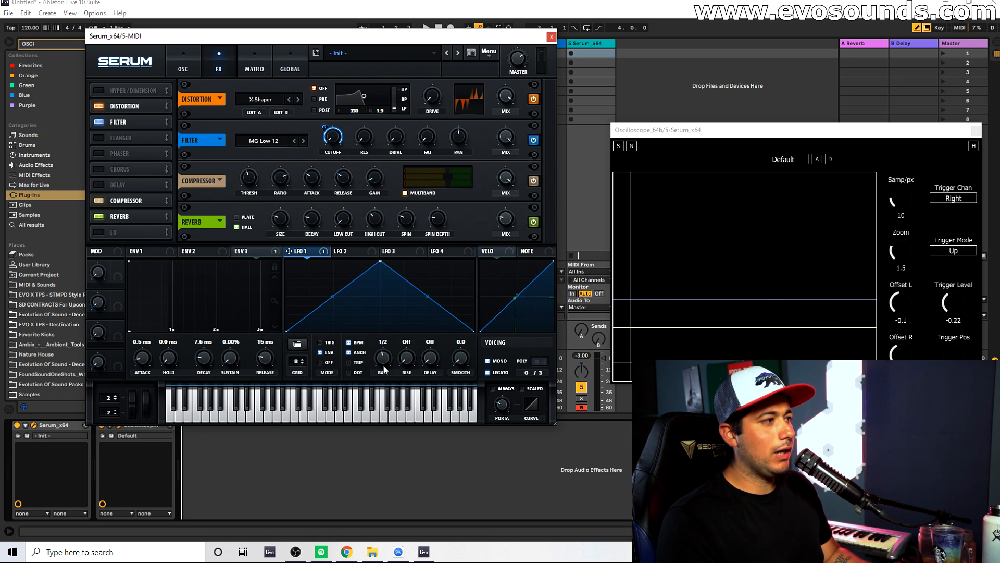
left_click_drag(334, 296, 333, 277)
left_click_drag(427, 297, 428, 276)
Modulate the levels of oscillators A and B with LFO 1, turning down oscillator B's base level.
left_click(184, 68)
left_click_drag(288, 250, 288, 223)
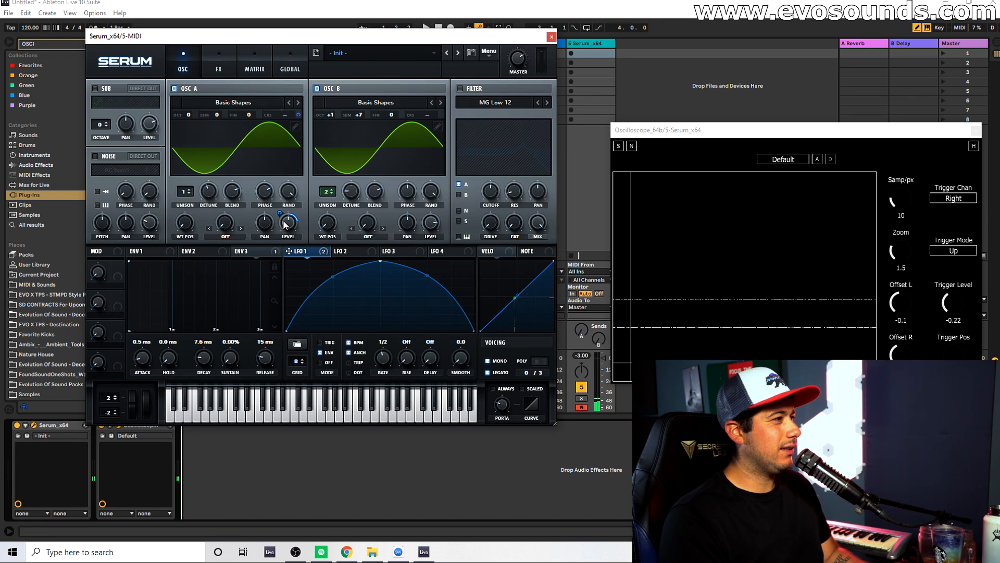
left_click_drag(429, 223, 410, 252)
left_click_drag(322, 252, 430, 223)
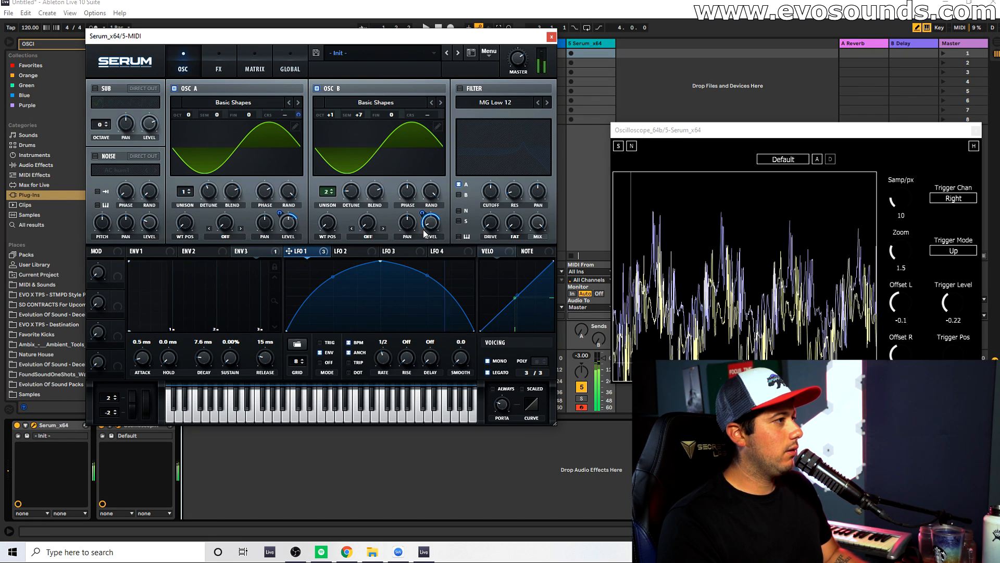
Set oscillator A's unison to 2 voices.
left_click(319, 352)
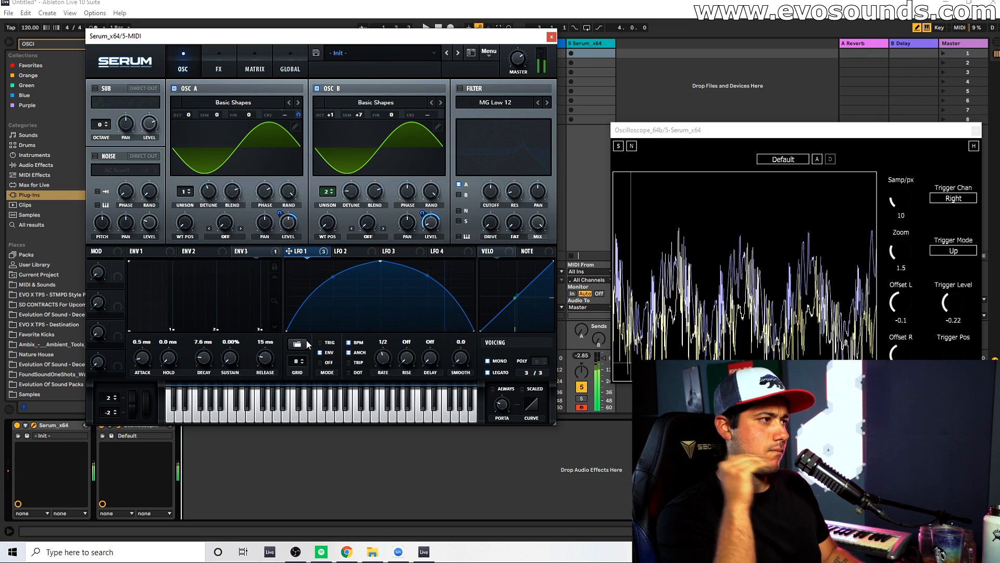
left_click(193, 191)
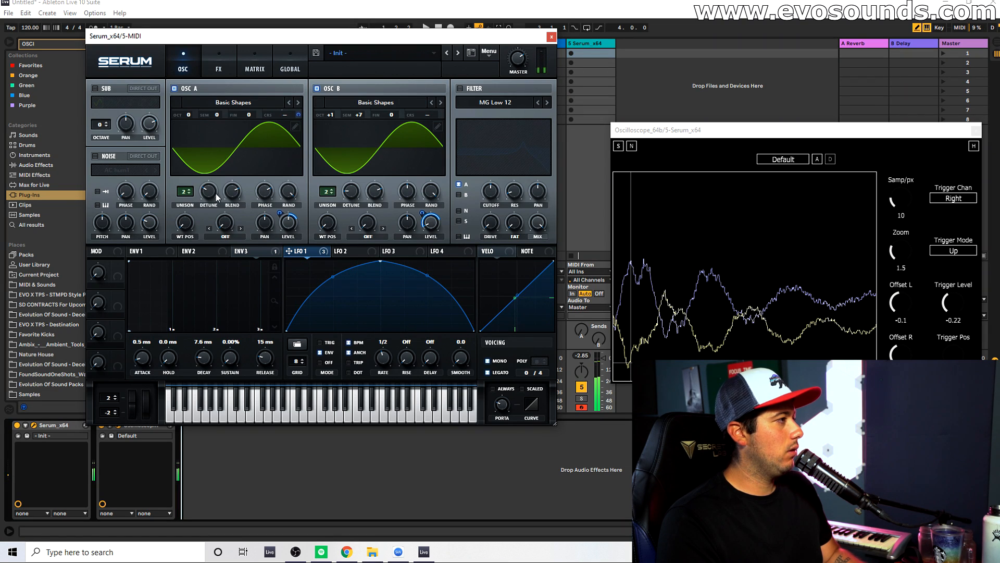
mouse_move(328, 115)
left_mouse_down()
mouse_move(342, 93)
mouse_move(324, 127)
left_mouse_up()
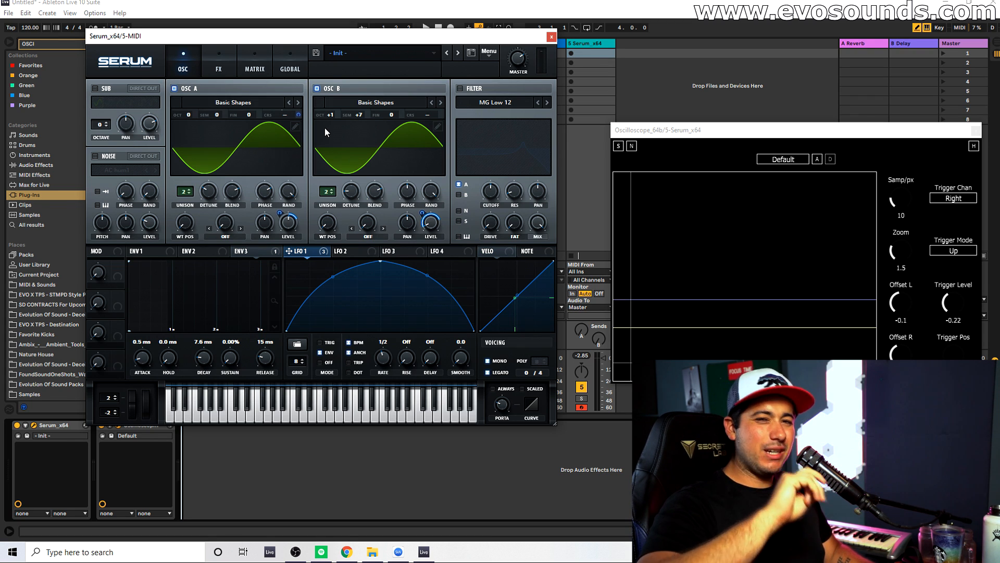
Add the EQ effect, make its upper band a peak with boosted gain, and lower that band's frequency.
left_click(219, 65)
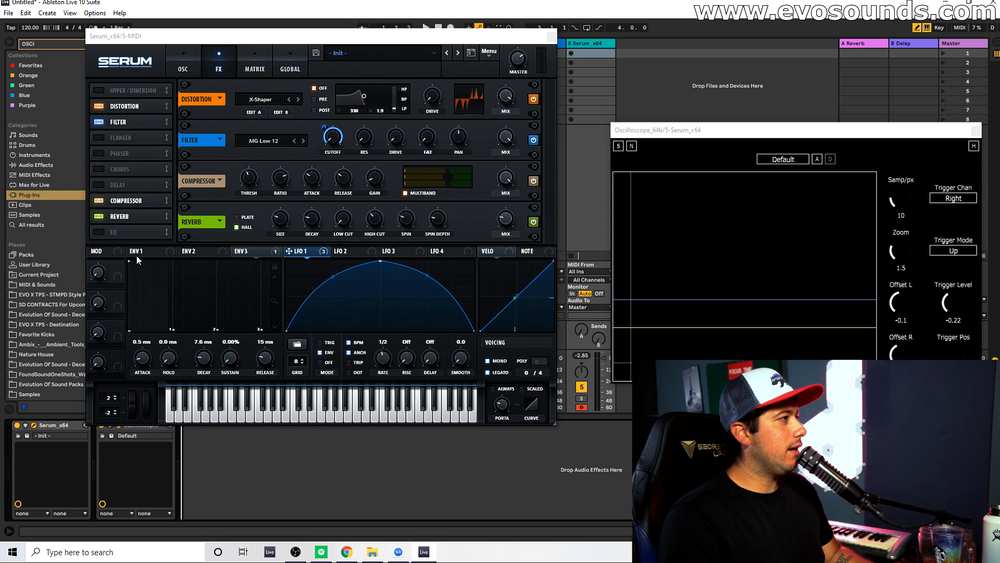
left_click(99, 232)
left_click(390, 223)
left_click_drag(471, 223, 433, 230)
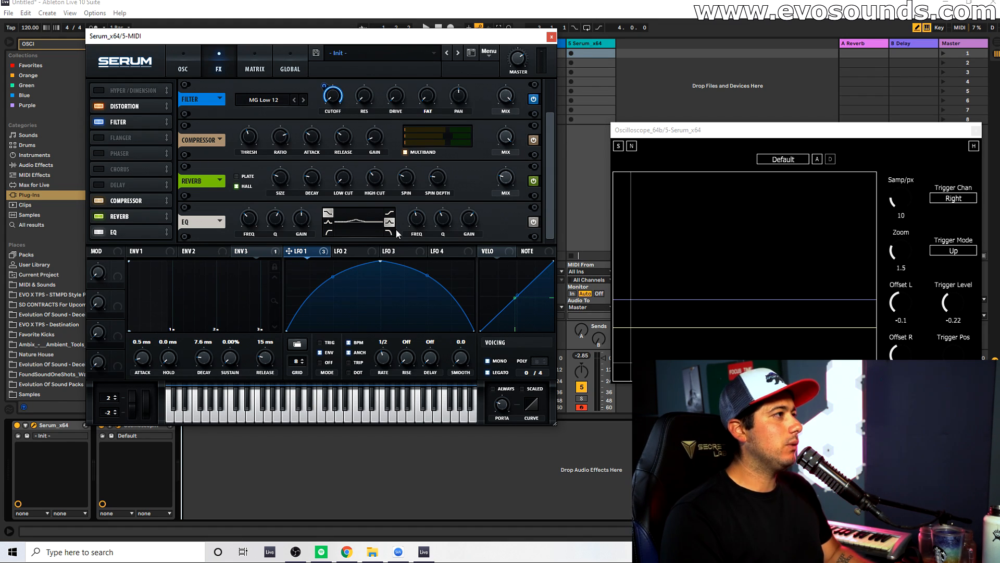
left_click_drag(419, 219, 411, 226)
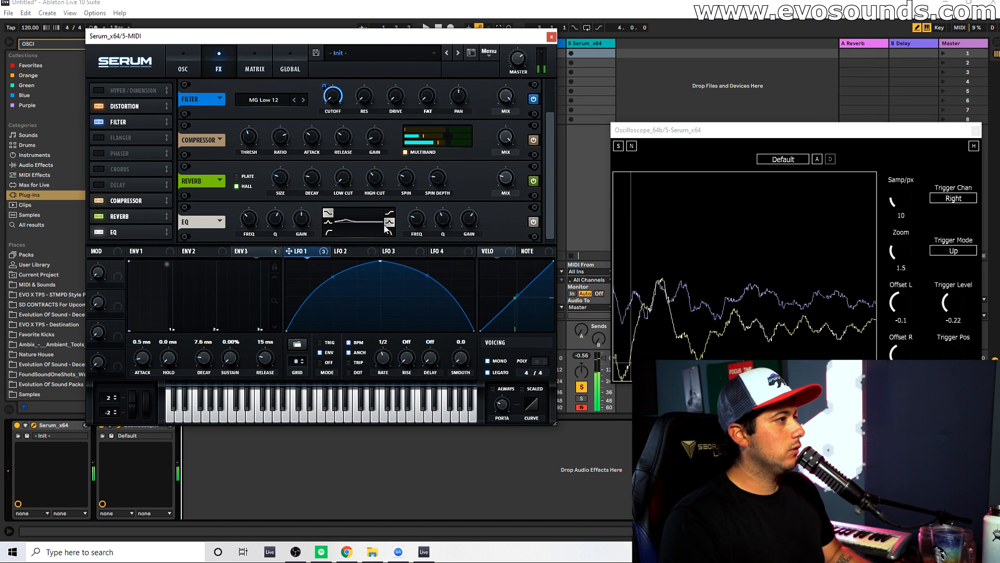
Switch the EQ's lower band to a peak shape, boost its gain and raise its frequency.
left_click(327, 221)
left_click_drag(302, 218, 310, 212)
mouse_move(244, 219)
left_mouse_down()
mouse_move(298, 210)
mouse_move(257, 223)
left_mouse_up()
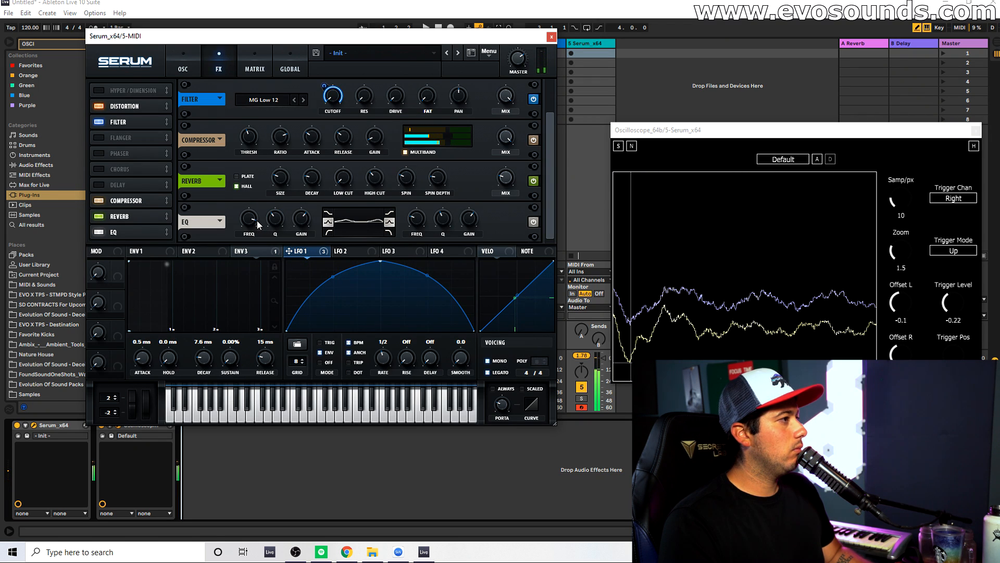
Enable the main filter on the oscillators with type Band 12, and adjust its cutoff and drive.
left_click(130, 108)
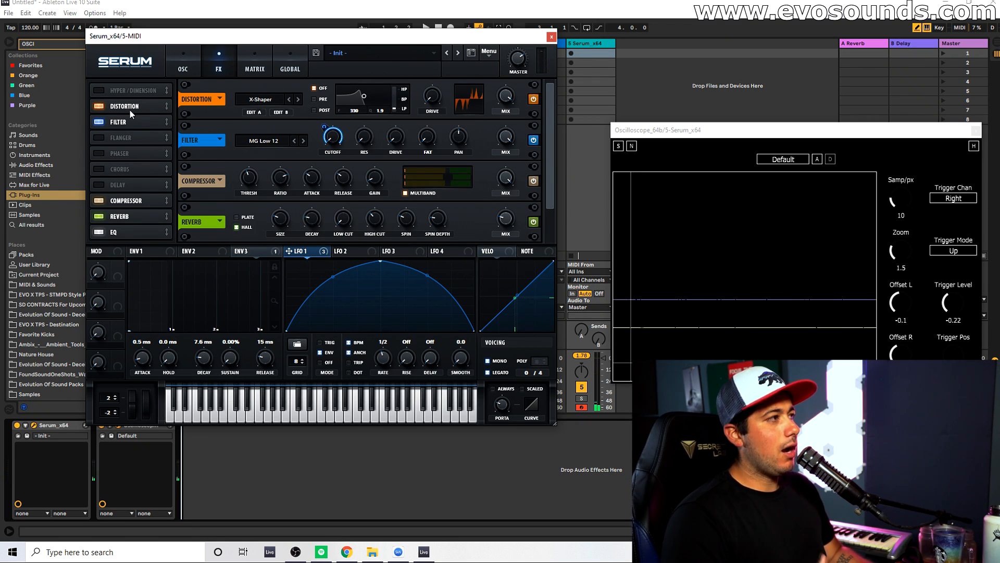
left_click(183, 65)
left_click(474, 89)
left_click(502, 102)
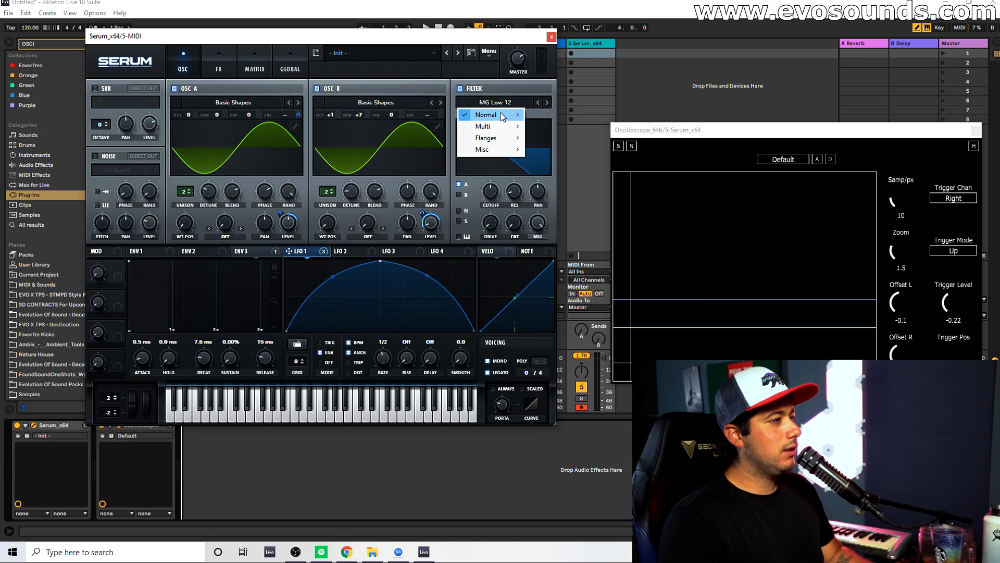
mouse_move(500, 114)
left_click(568, 253)
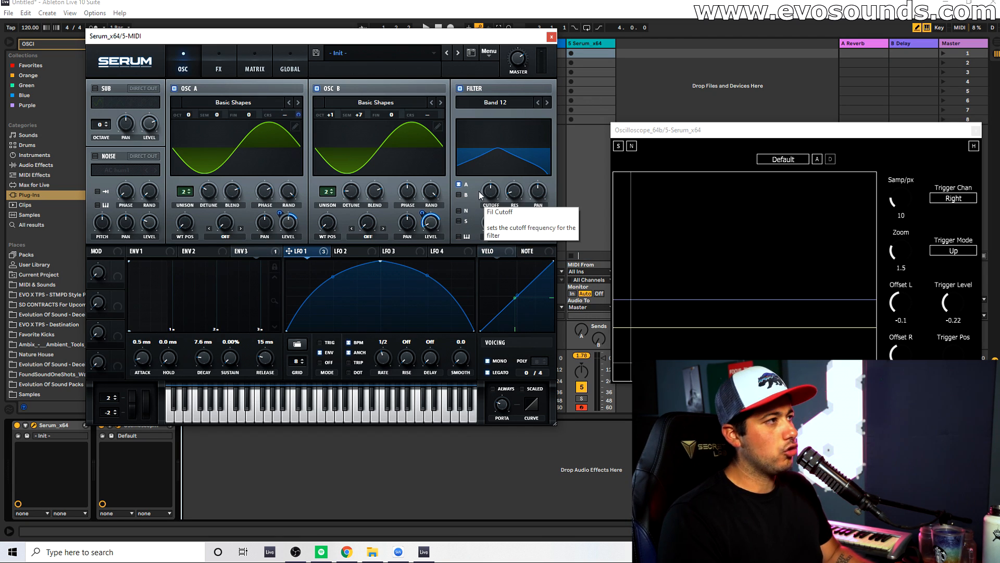
mouse_move(491, 192)
left_mouse_down()
mouse_move(526, 177)
mouse_move(491, 188)
mouse_move(499, 195)
left_mouse_up()
left_click_drag(491, 223, 496, 194)
Put the distortion's filter in pre mode as a band-pass at 2260 Hz with a Q of 1.6.
left_click(218, 65)
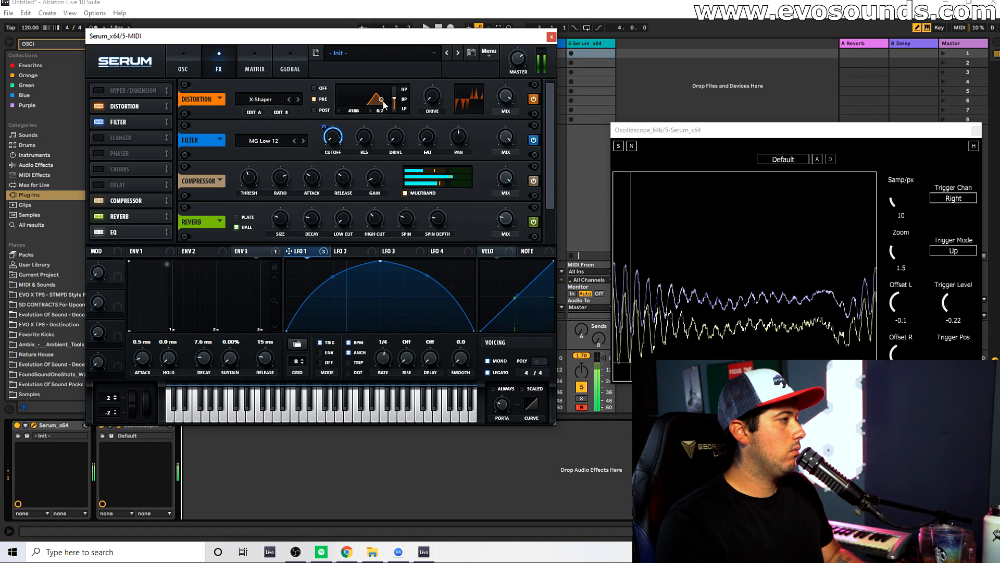
left_click_drag(379, 99, 377, 100)
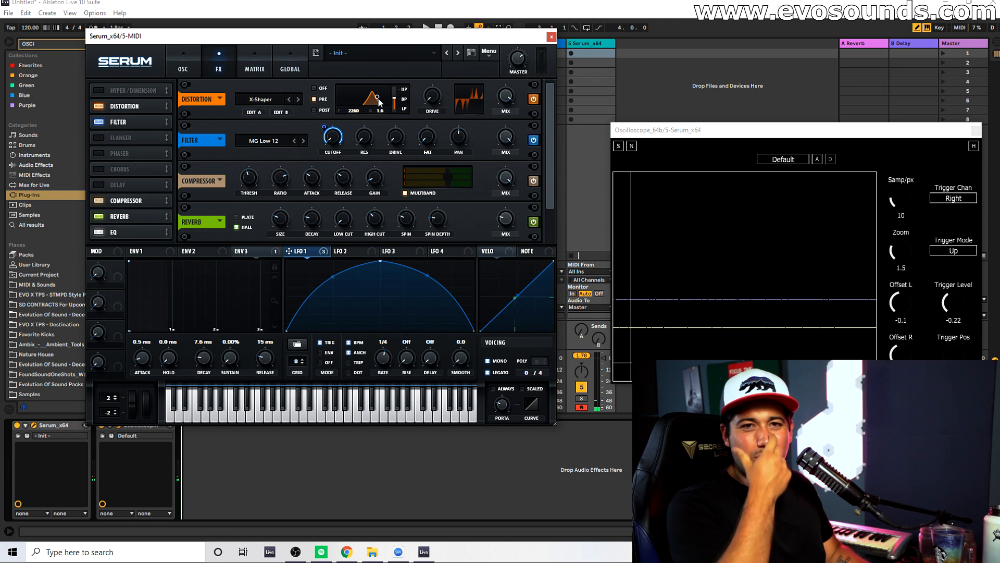
Move LFO 1's peak close to its start and pull its falling slope down for a long decay.
left_click(183, 67)
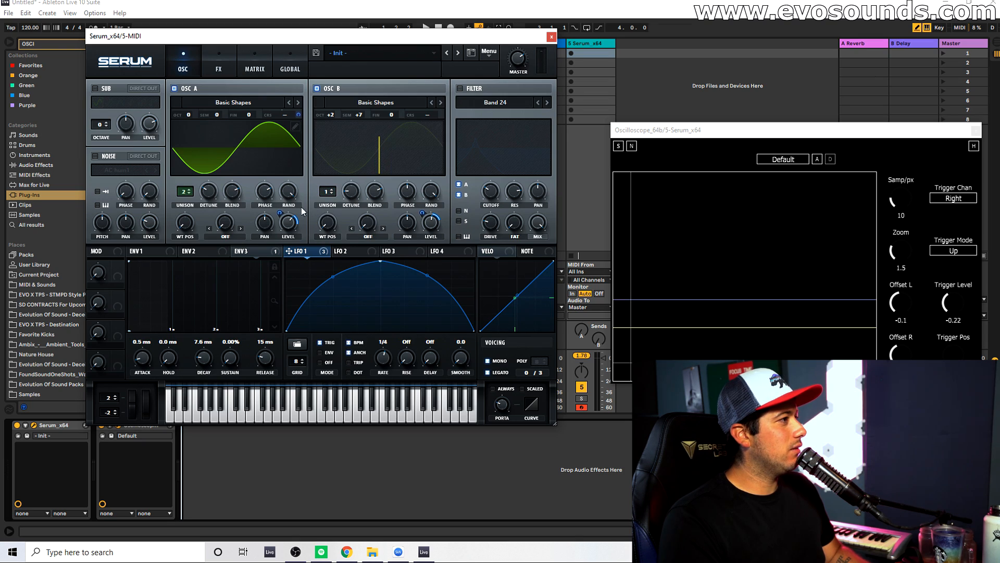
left_click(222, 65)
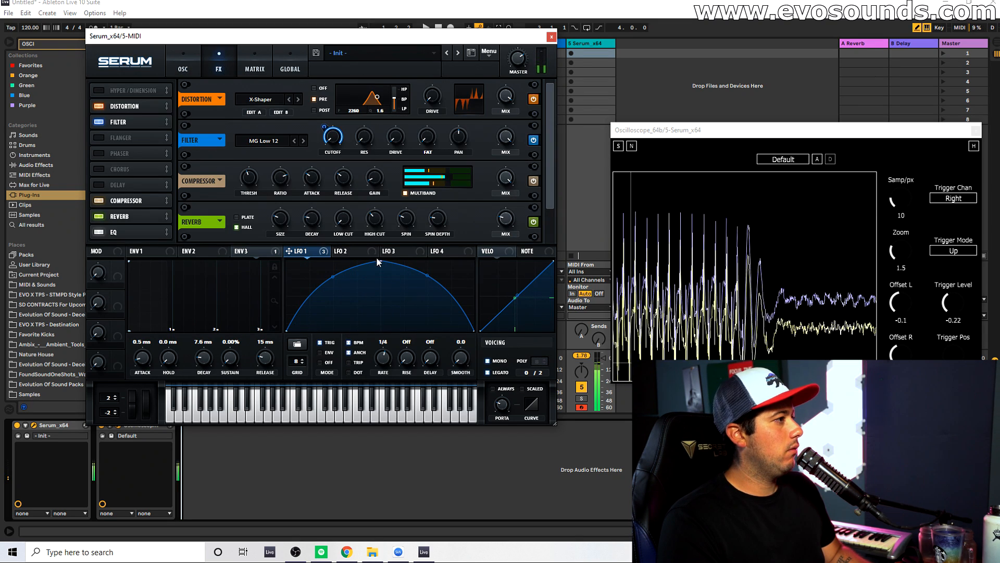
left_click_drag(379, 261, 314, 257)
mouse_move(398, 278)
left_mouse_down()
mouse_move(393, 313)
mouse_move(392, 290)
left_mouse_up()
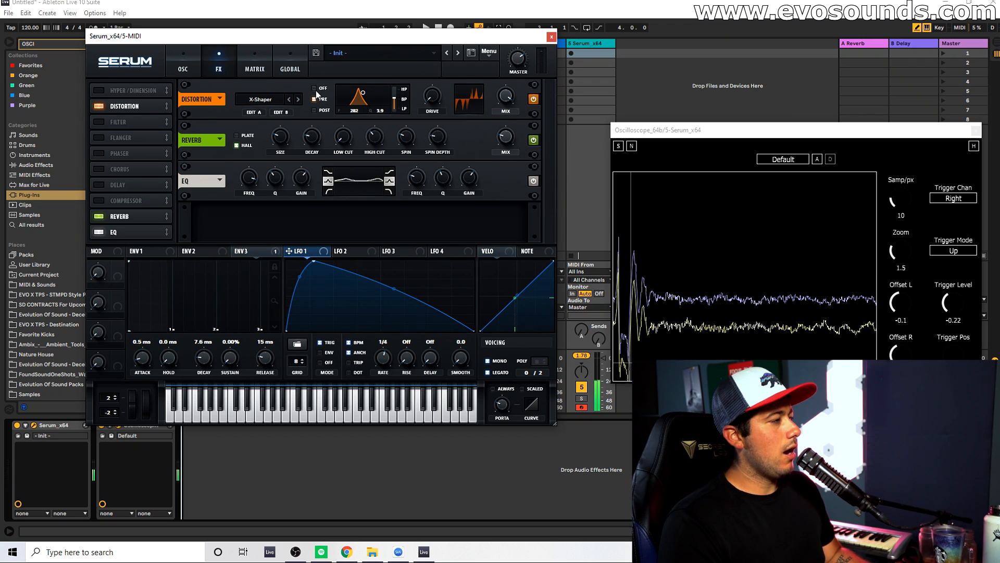
Turn off oscillator B and set oscillator A's wavetable position to 2, the saw shape.
left_click(185, 65)
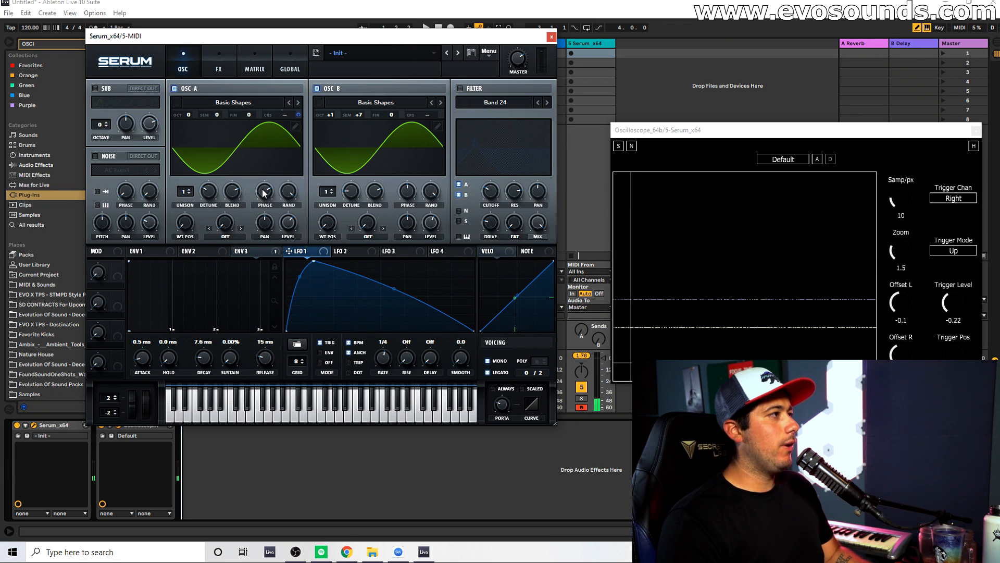
left_click(318, 88)
left_click_drag(184, 223, 200, 202)
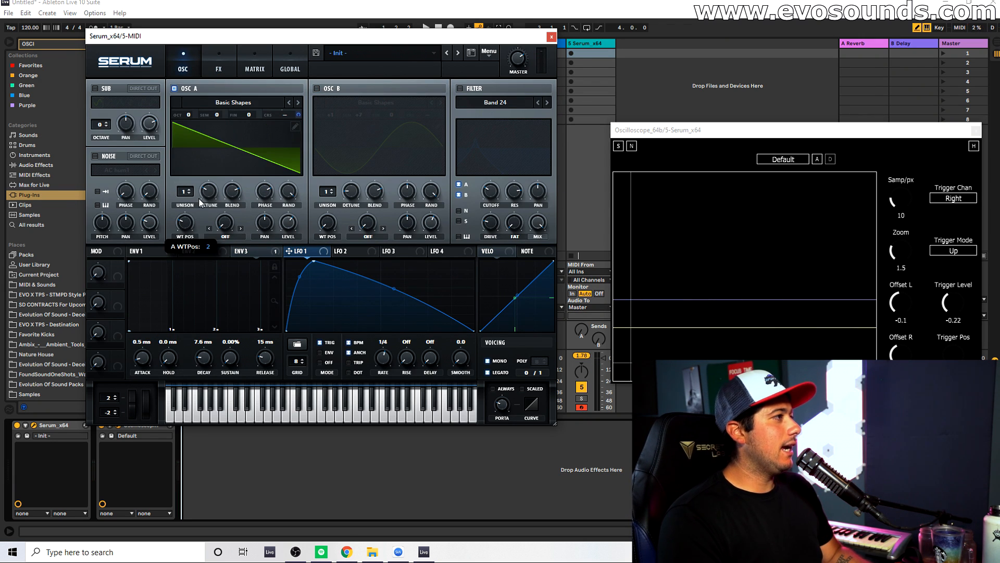
Play test notes of the distorted saw from the computer keyboard, shifting its octave range upward.
key("s")
key("x")
key("s")
key("x")
key("s")
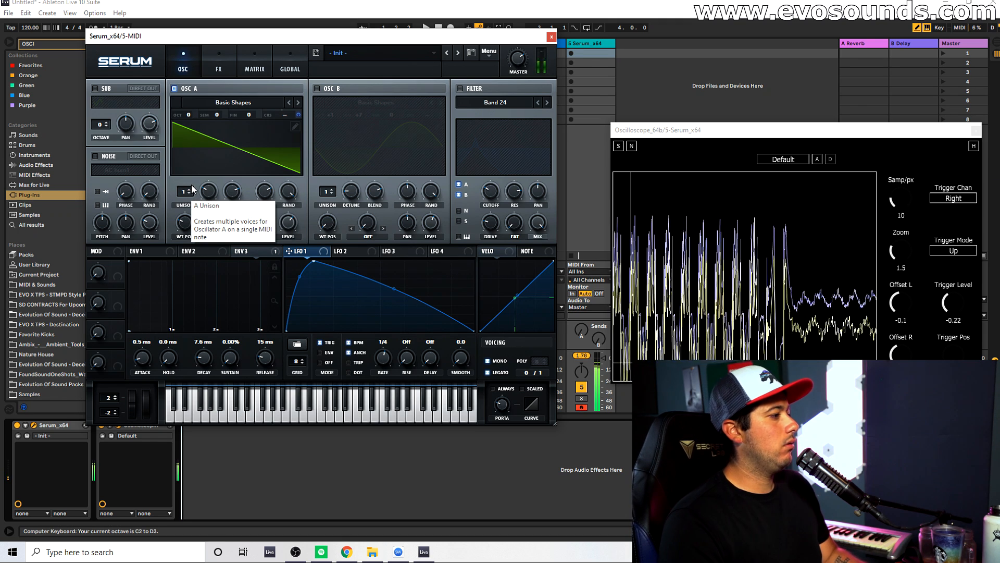
key("x")
key("a")
key("e")
key("s")
key("d")
key("f")
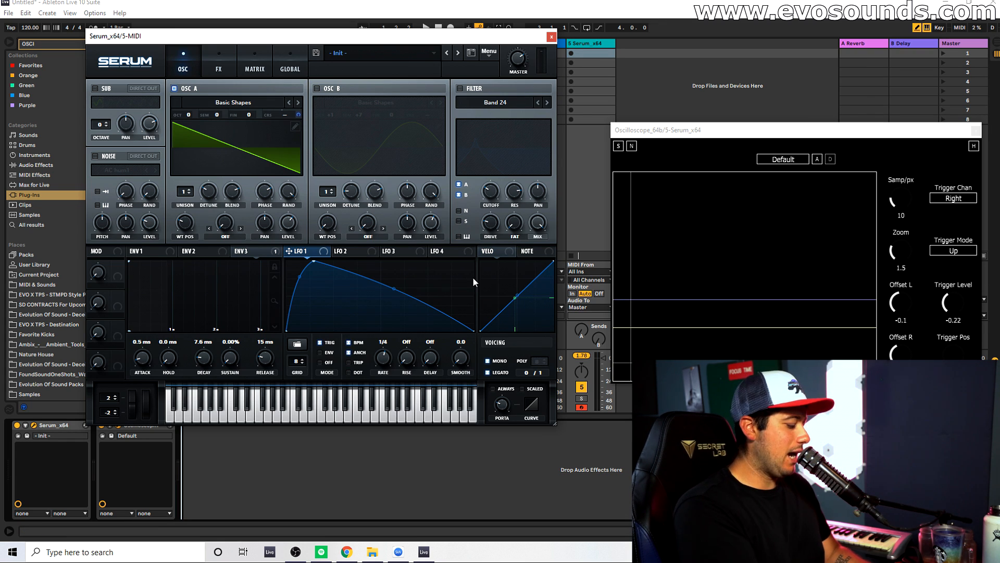
key("h")
key("k")
key("l")
key("e")
Set the Serum track's volume to -5.3 dB and play more test notes in different octaves.
left_click_drag(604, 358, 603, 358)
key("s")
key("g")
key("s")
key("g")
key("t")
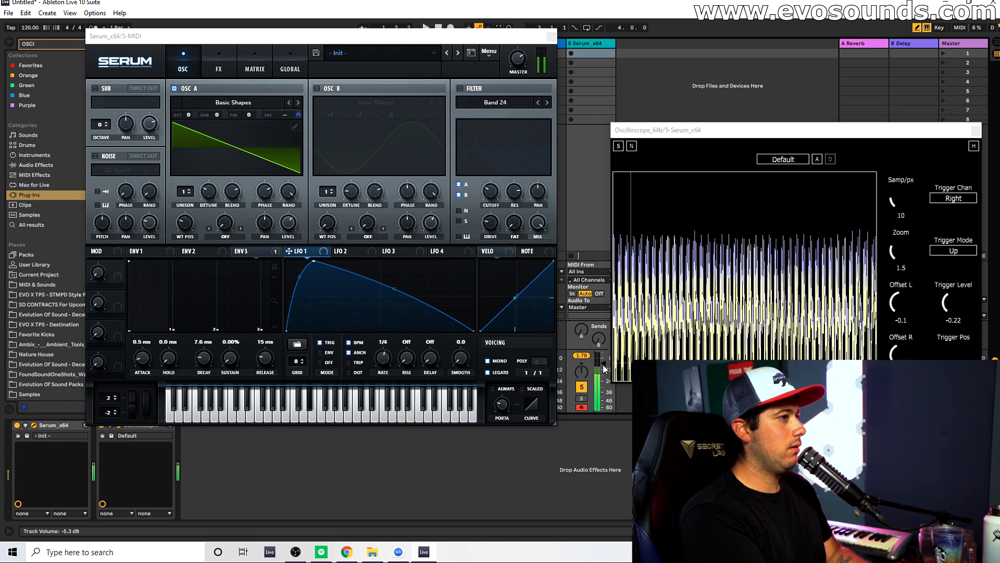
key("s")
key("s")
key("z")
key("s")
key("g")
key("s")
key("s")
key("x")
Return the distortion's filter to pre mode and move its band-pass down to the lowest frequencies.
left_click(227, 66)
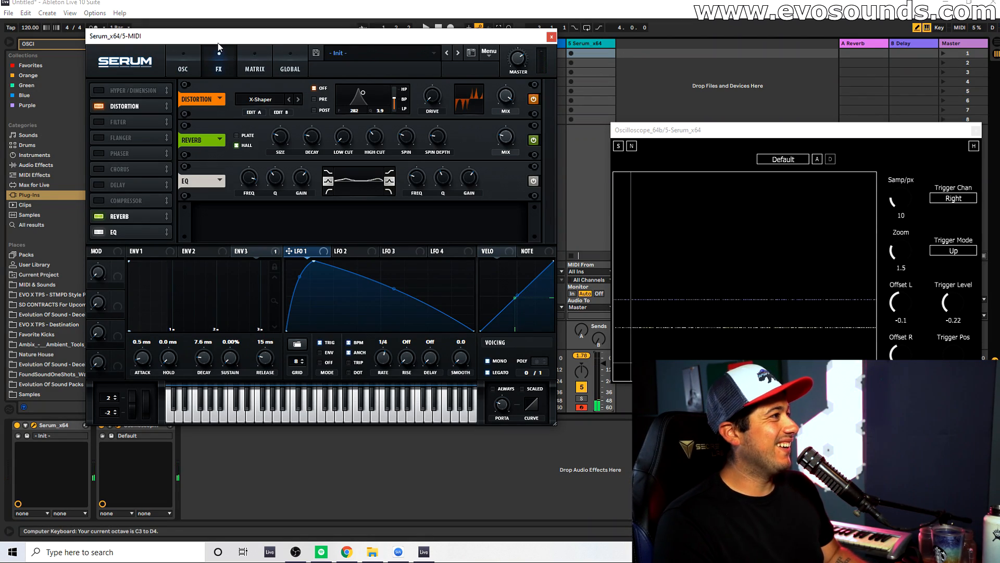
left_click(190, 56)
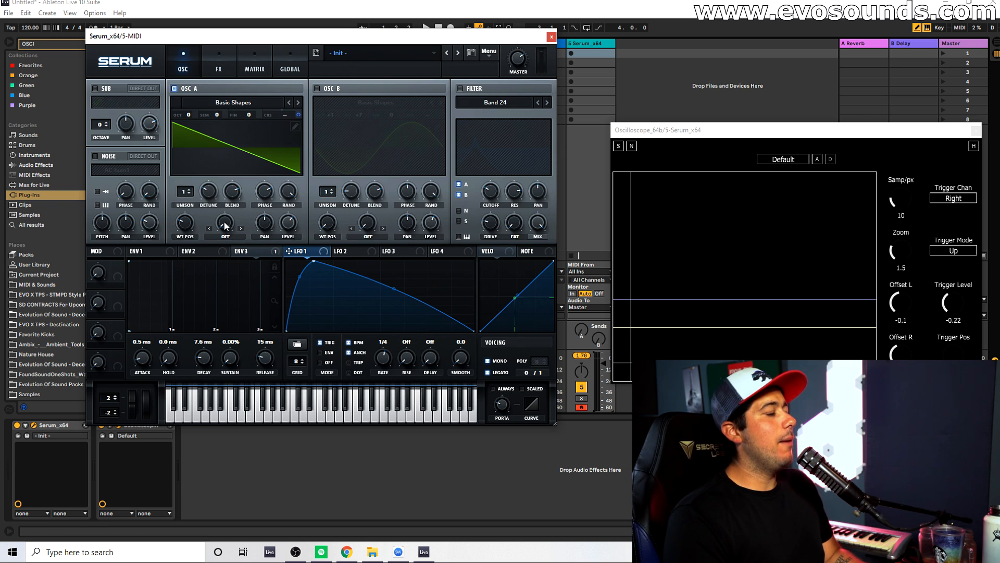
left_click(229, 58)
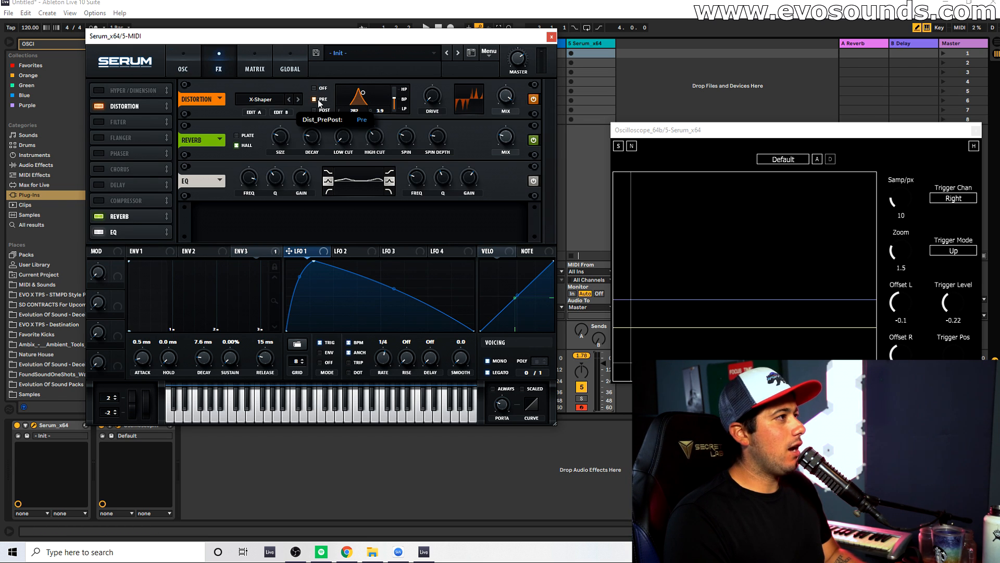
mouse_move(363, 93)
left_mouse_down()
mouse_move(375, 99)
mouse_move(355, 98)
left_mouse_up()
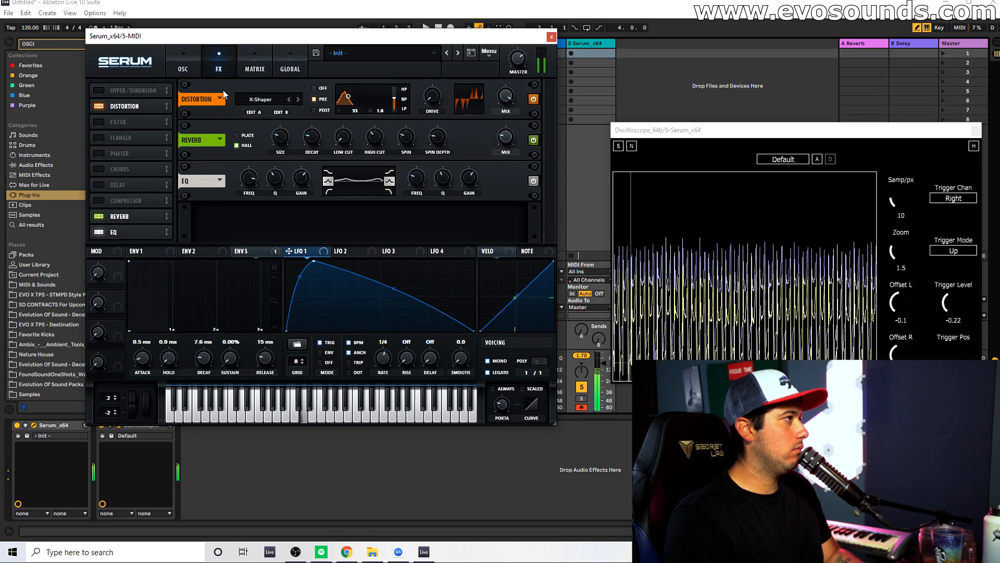
Set oscillator A's unison to 4 voices.
left_click(182, 61)
left_click_drag(177, 188, 206, 191)
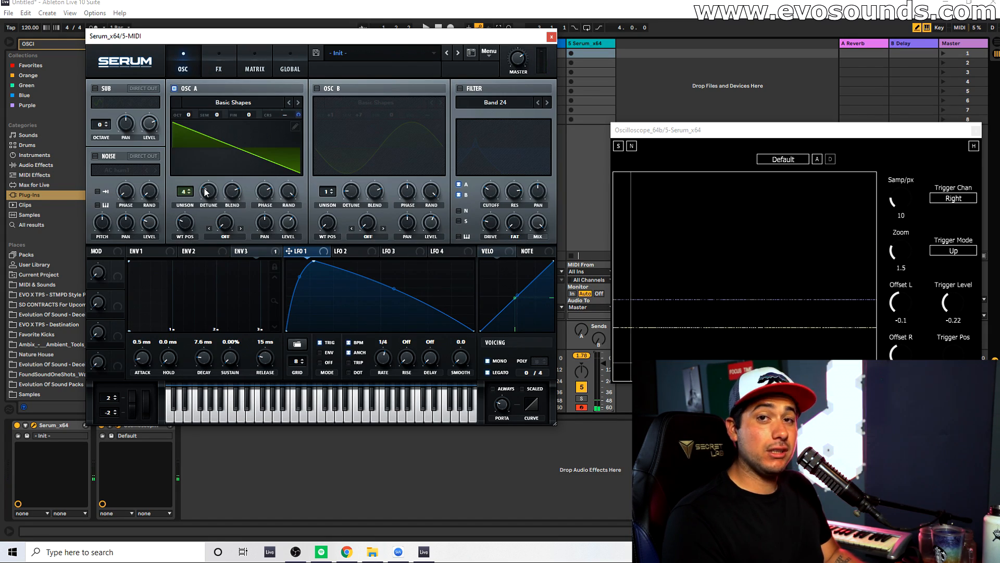
Compare the distortion with its filter off and in pre mode, leaving it in pre mode.
left_click(222, 61)
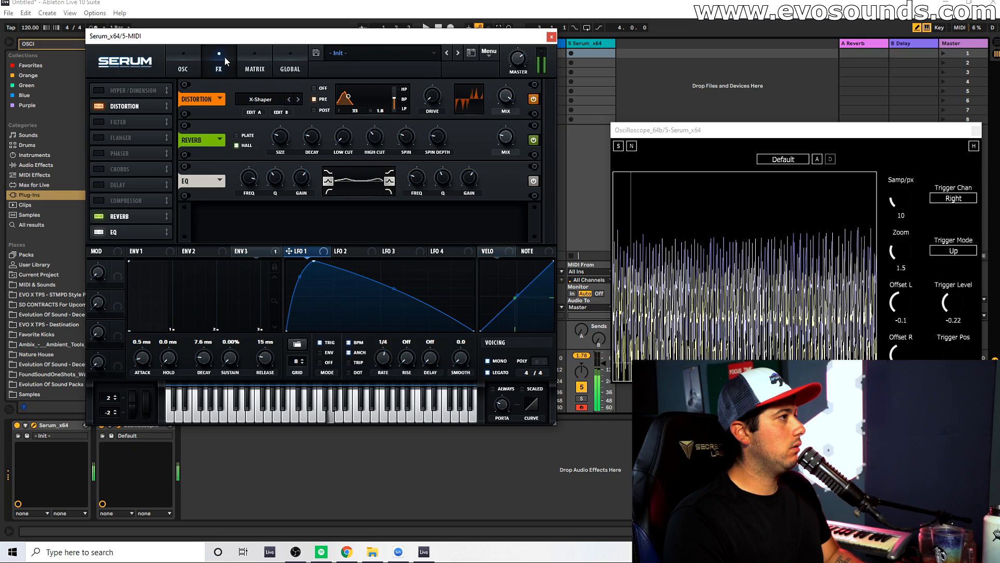
left_click(315, 89)
left_click(320, 100)
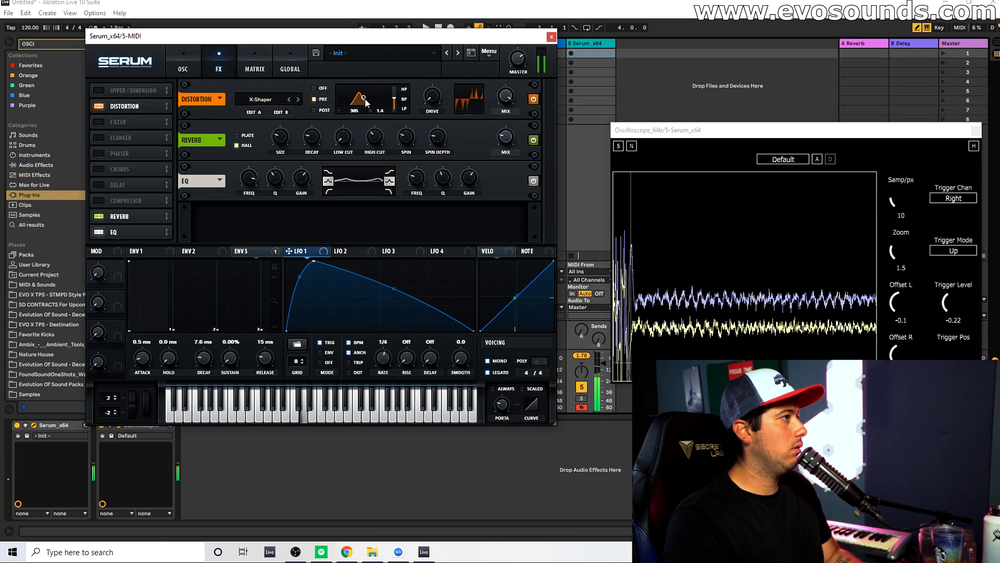
Switch oscillator B to the saw of the Analog Basic Shapes wavetable, with 4 unison voices and octave -3.
left_click(404, 102)
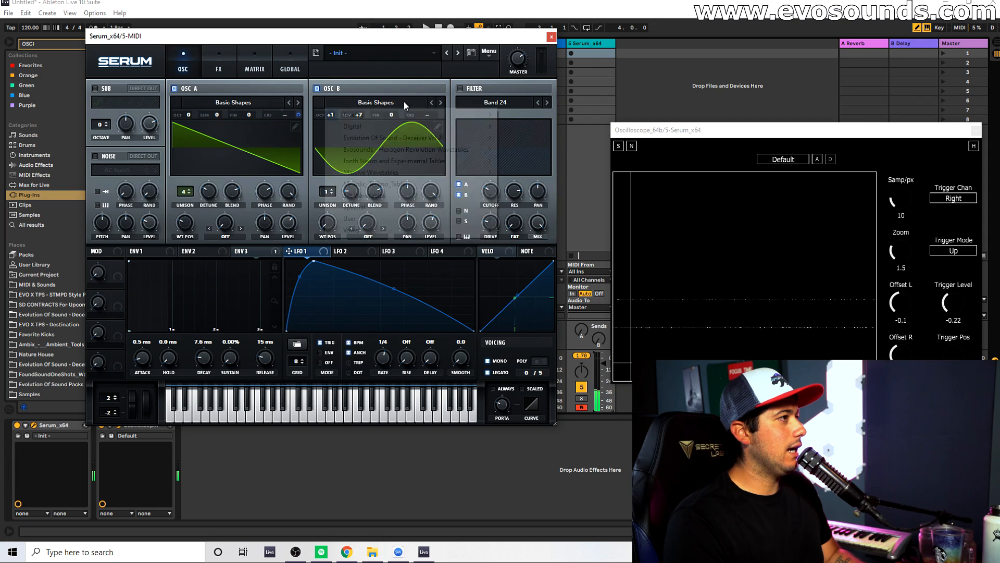
mouse_move(404, 116)
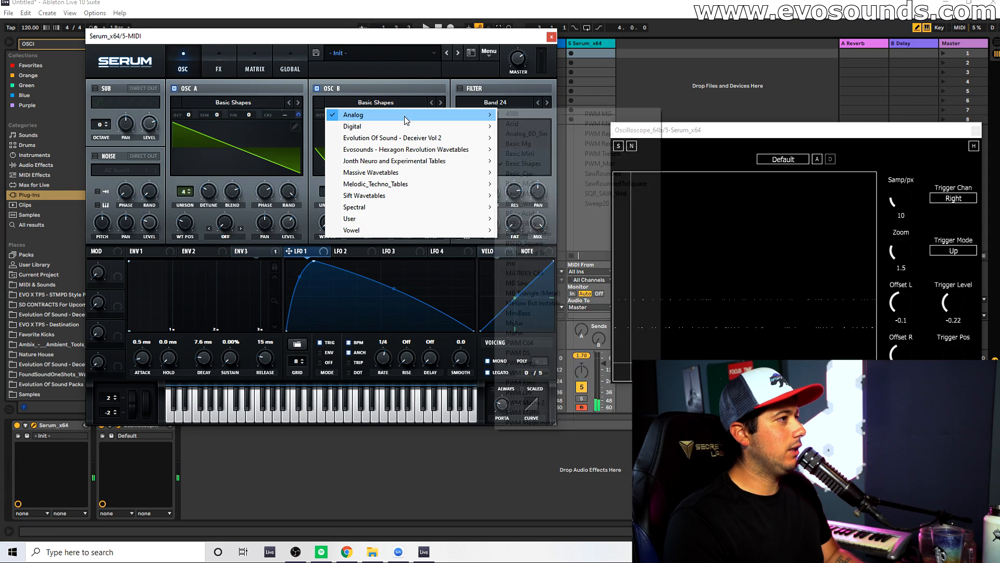
left_click(517, 165)
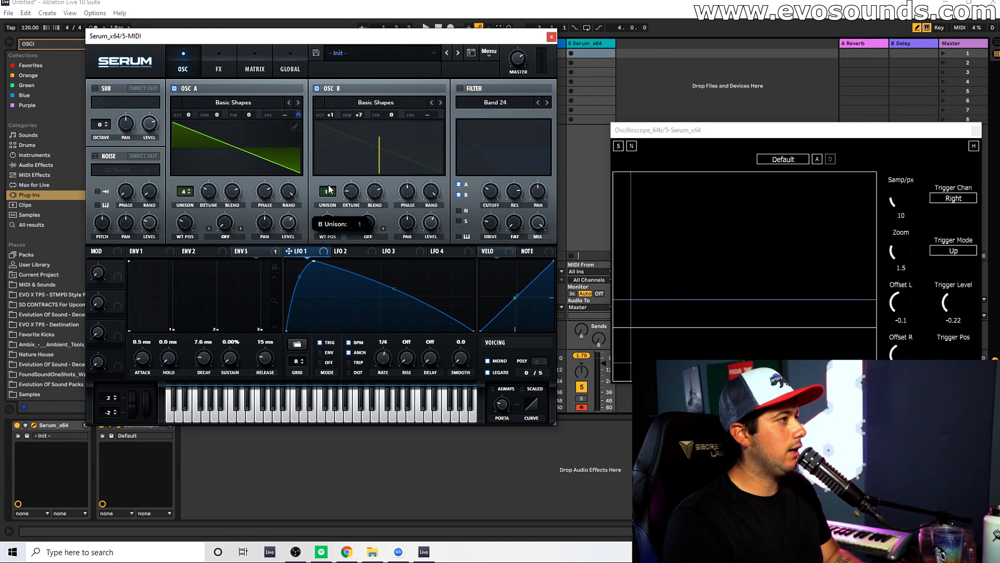
left_click_drag(330, 115, 330, 136)
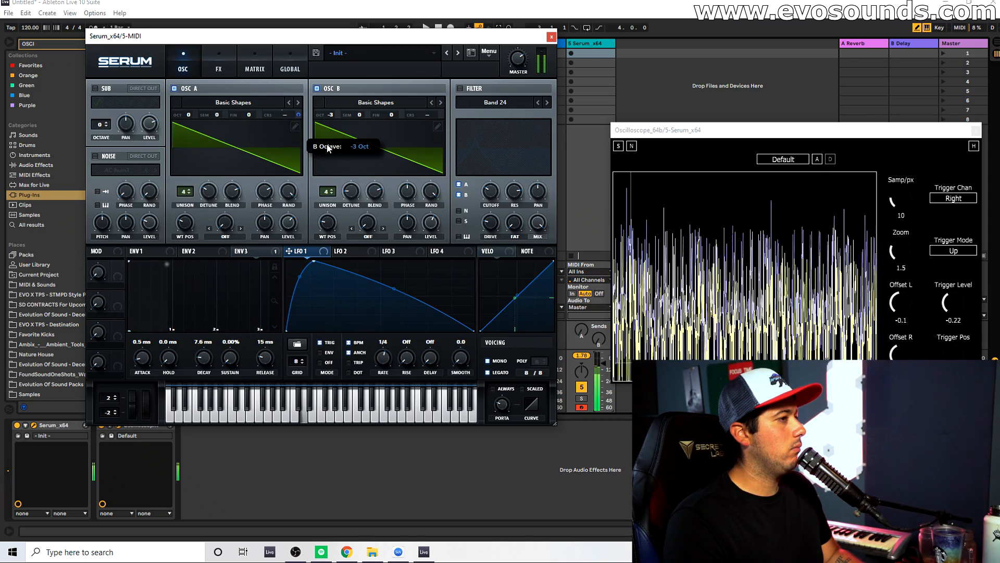
Lower the band-pass frequency of the distortion's pre-filter, then turn that filter off.
left_click(220, 63)
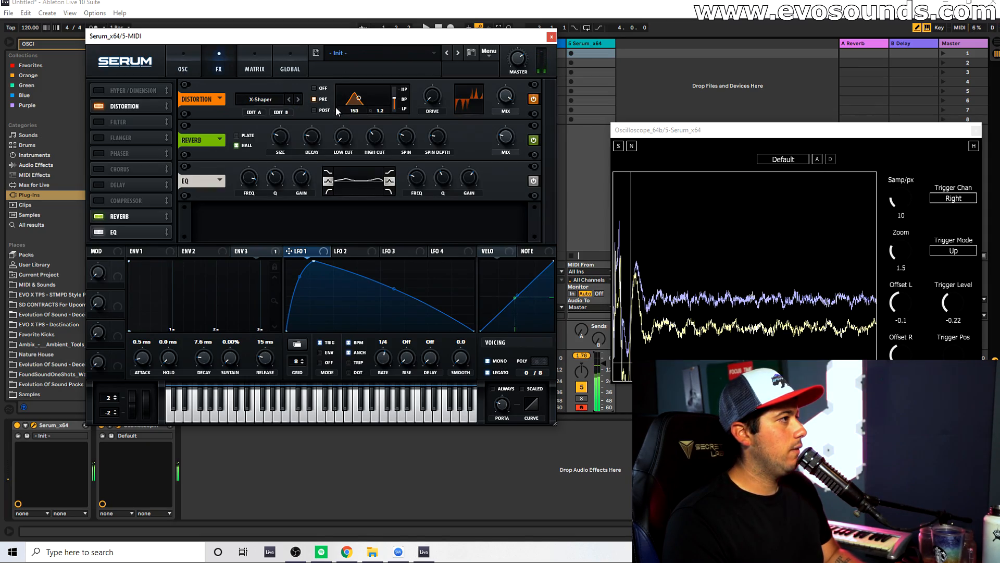
left_click_drag(357, 98, 353, 98)
left_click(323, 89)
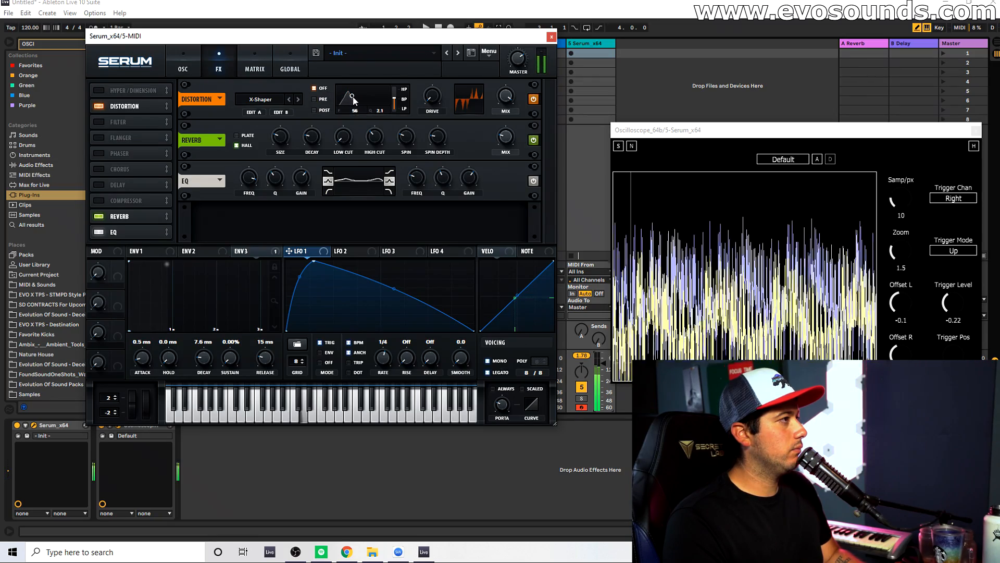
Reduce oscillator B's level and modulate it with LFO 1.
left_click(198, 65)
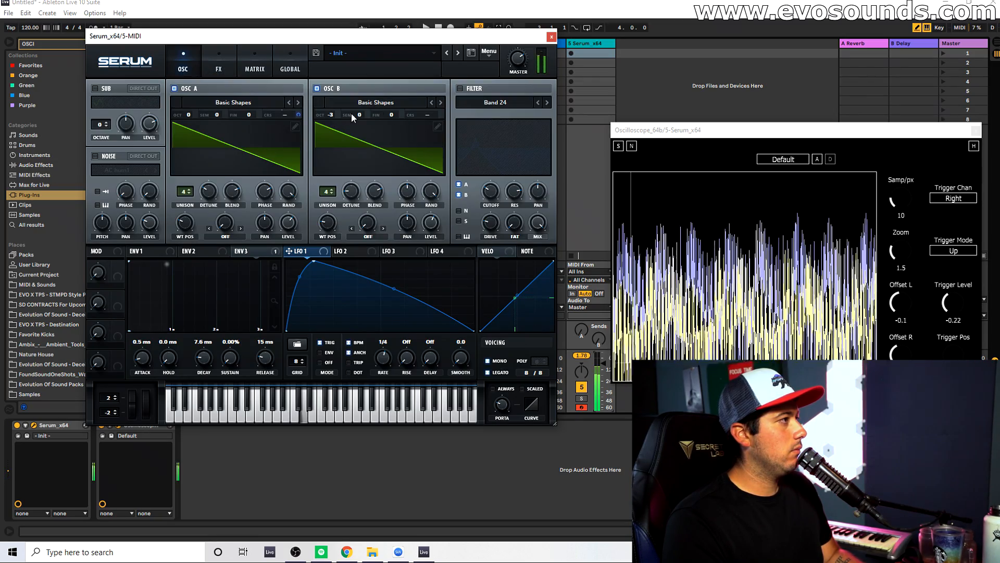
left_click_drag(430, 216, 419, 251)
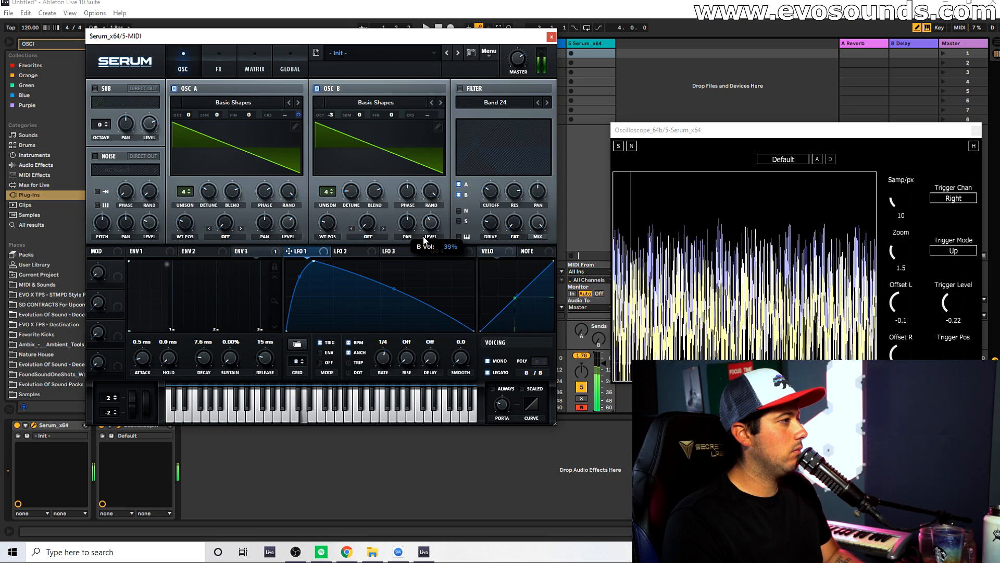
left_click_drag(420, 238, 424, 230)
left_click_drag(424, 229, 417, 246)
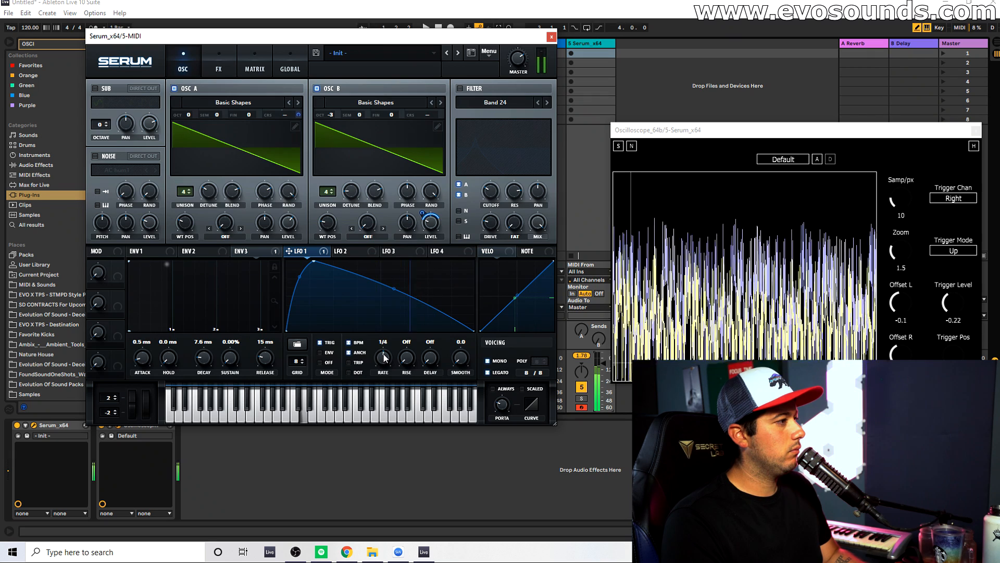
Modulate the cutoff of an added MG Low 12 effects filter with LFO 1, and reshape LFO 1 into a concave falling decay.
left_click(219, 63)
left_click_drag(289, 251, 332, 137)
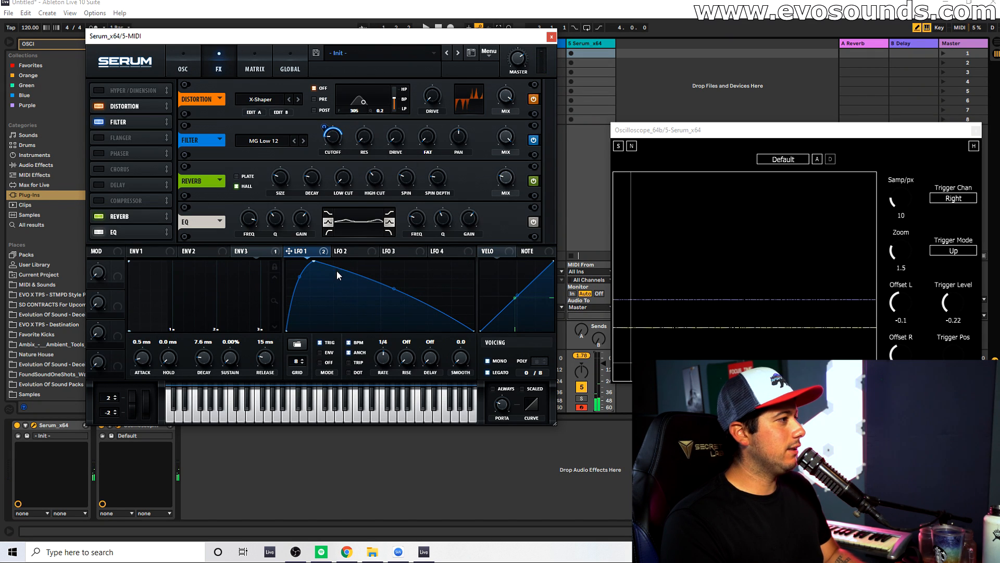
left_click_drag(314, 266, 287, 262)
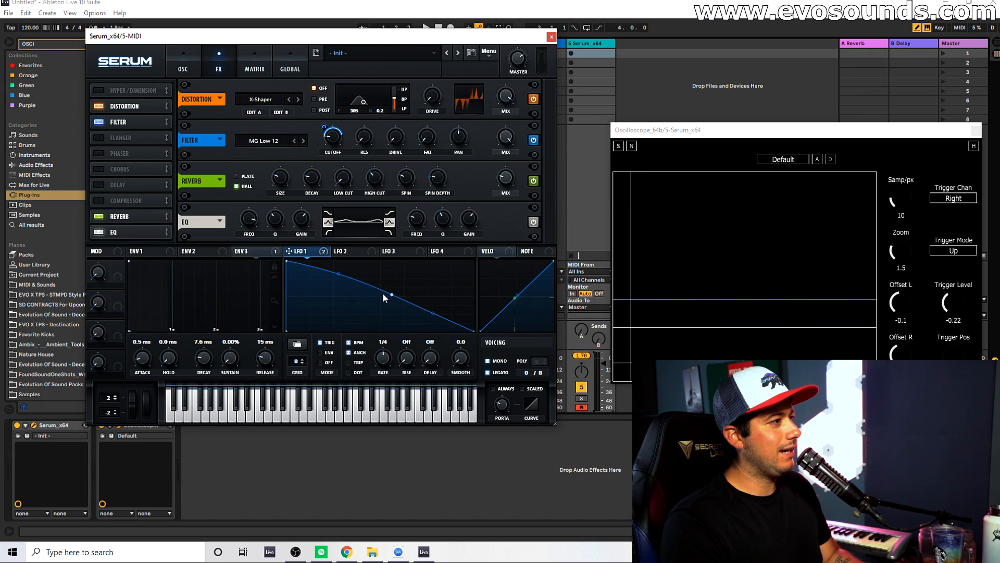
left_click_drag(392, 295, 373, 301)
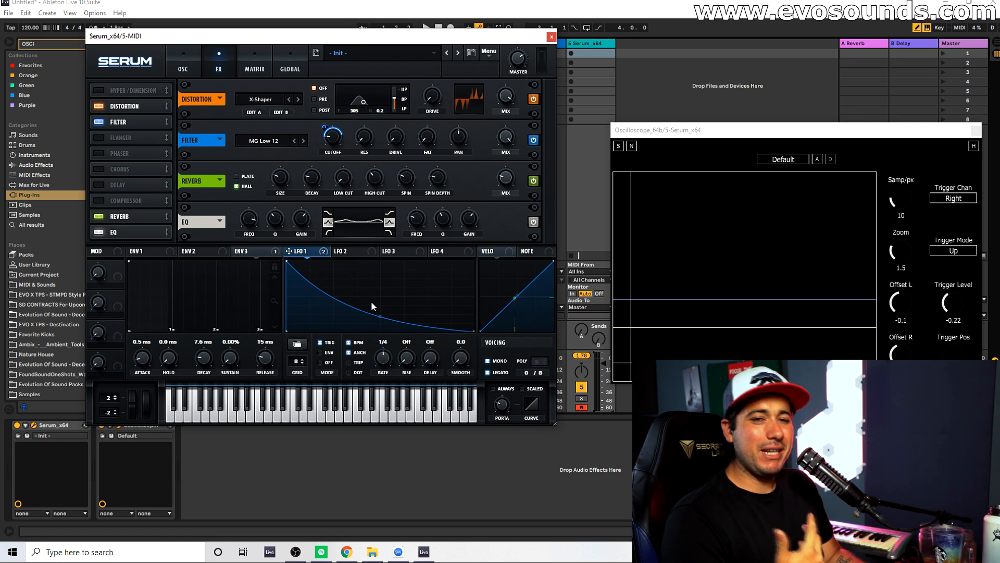
Adjust the effects filter's cutoff, set its drive to about 18%, and change its type to MG Low 6 while playing notes.
key("g")
mouse_move(330, 137)
left_mouse_down()
mouse_move(324, 150)
mouse_move(326, 125)
left_mouse_up()
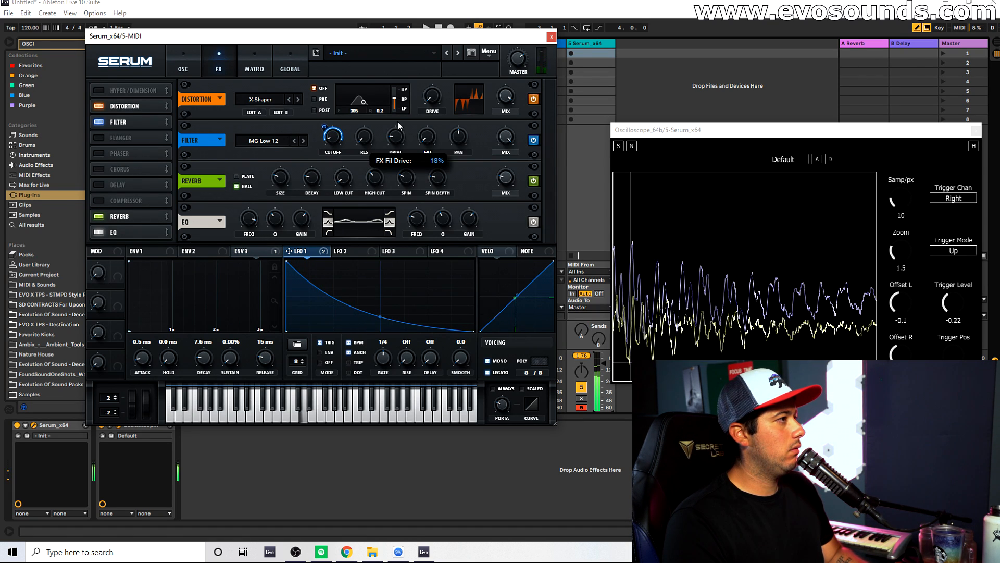
left_click(294, 140)
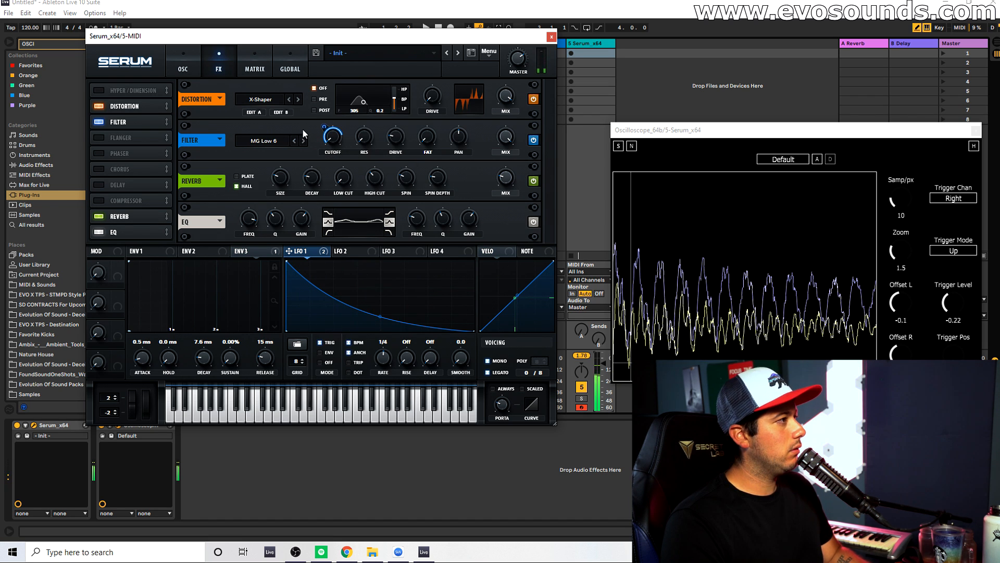
Set oscillator B's octave to -2 and play test notes in different octaves.
left_click(183, 65)
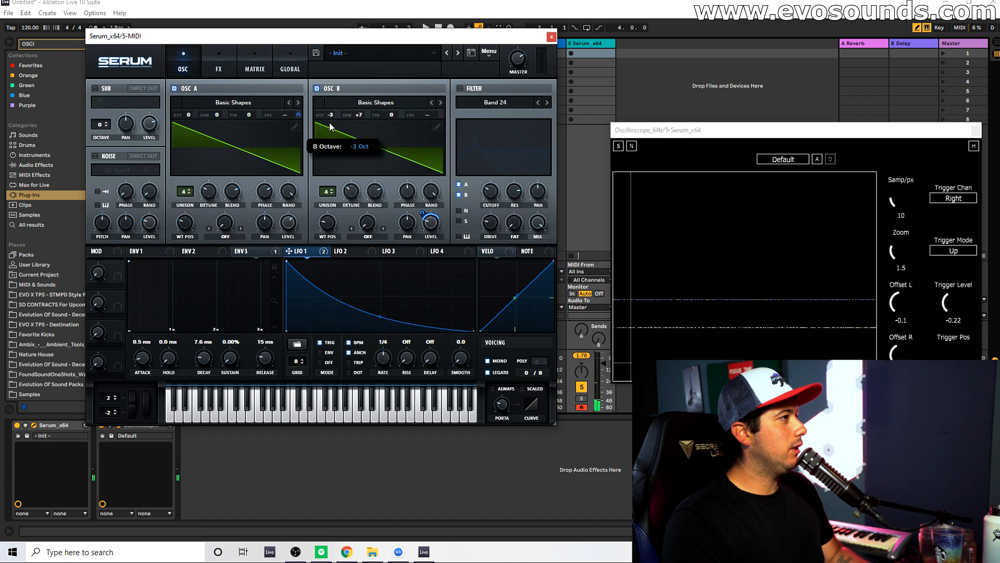
left_click_drag(352, 134, 348, 142)
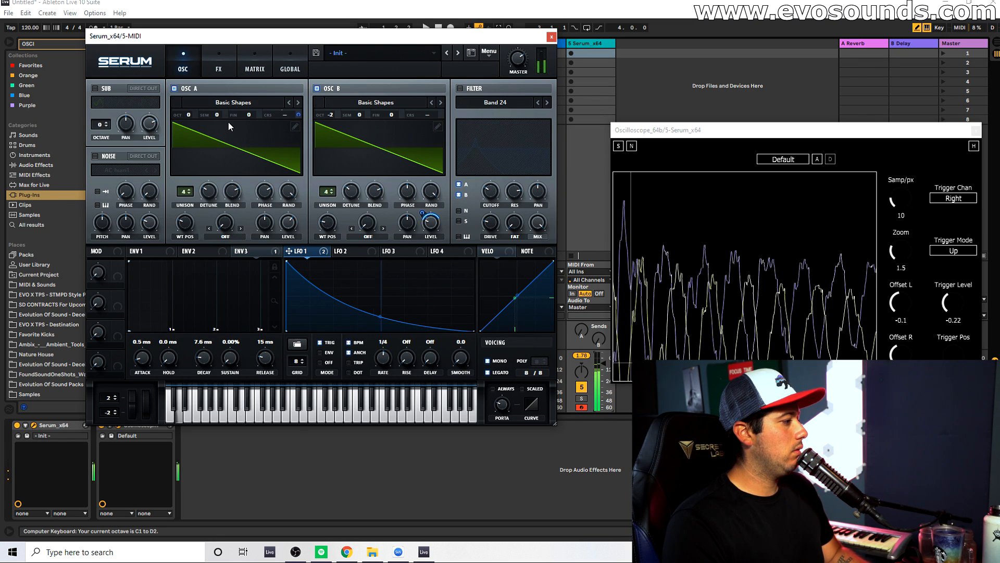
key("a")
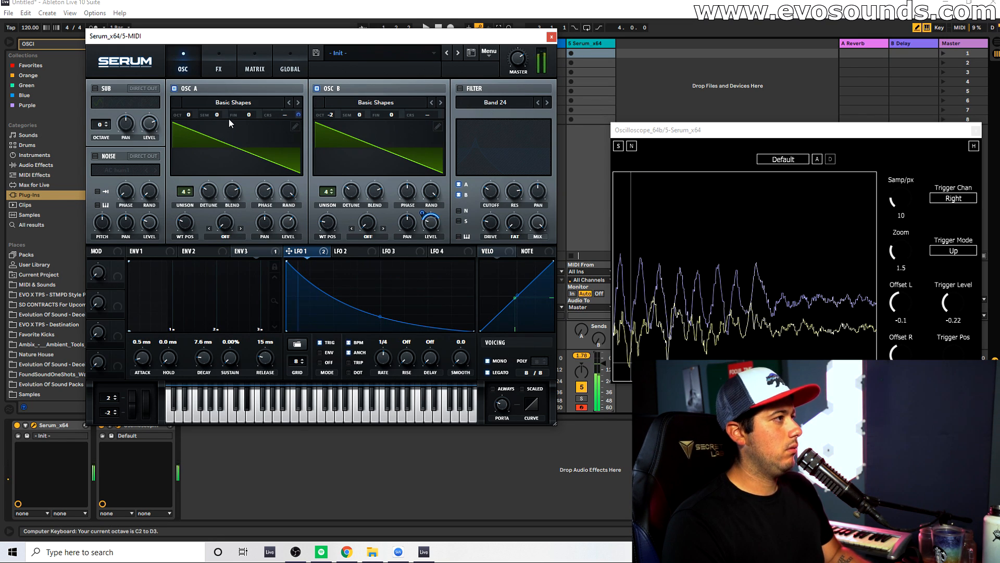
Compare both oscillators with single-voice and multi-voice unison, returning each to 4 voices.
left_click_drag(320, 202, 307, 229)
left_click_drag(186, 208, 186, 203)
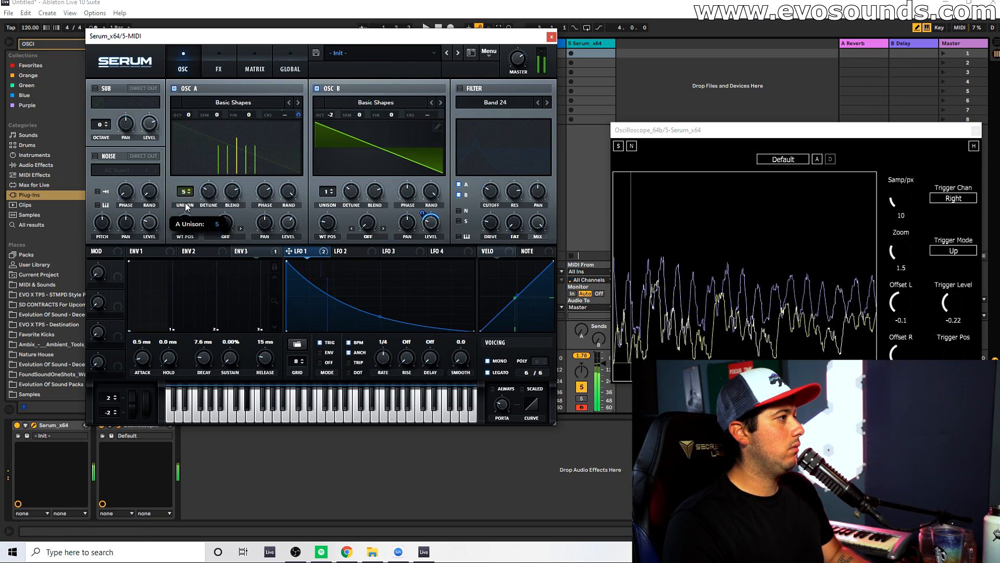
left_click_drag(331, 192, 343, 178)
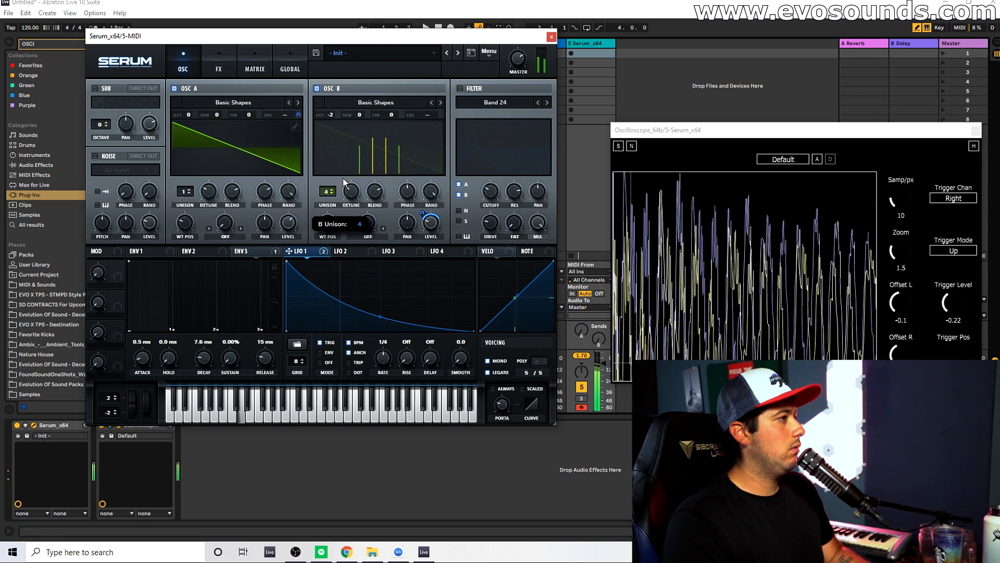
left_click_drag(188, 194, 202, 177)
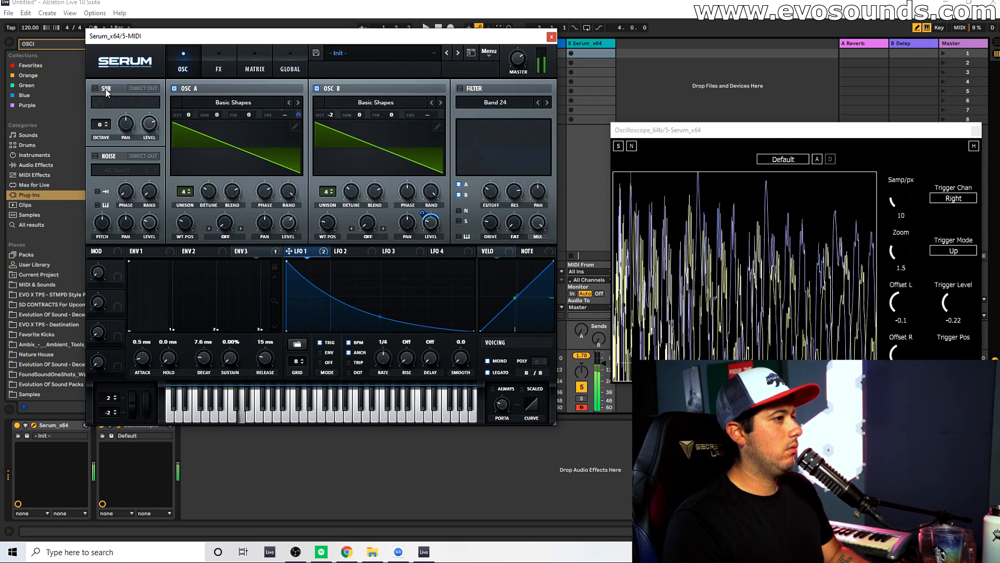
Enable the multiband compressor and place it between the distortion and the filter in the effects chain.
left_click(220, 62)
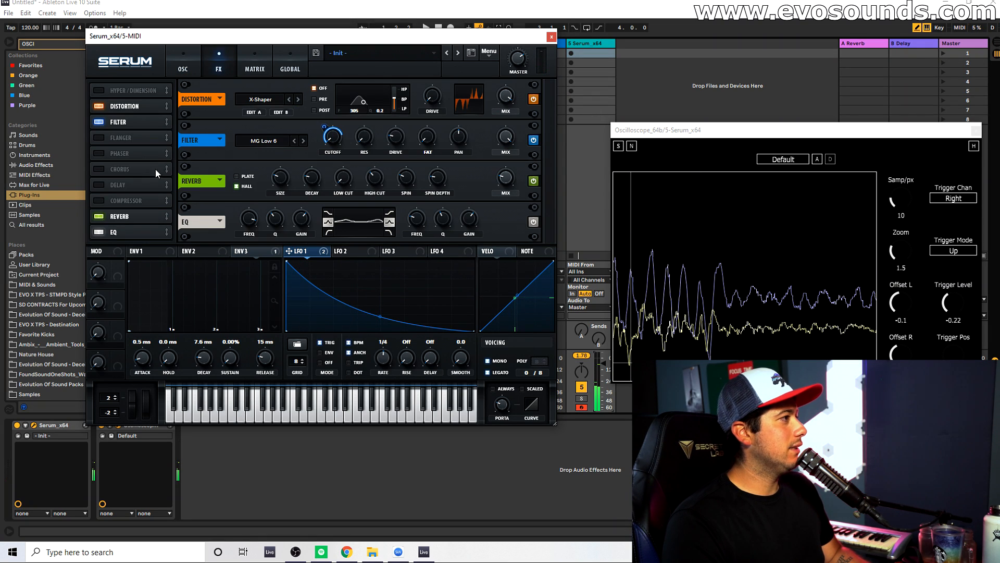
left_click(98, 200)
left_click_drag(163, 197, 152, 119)
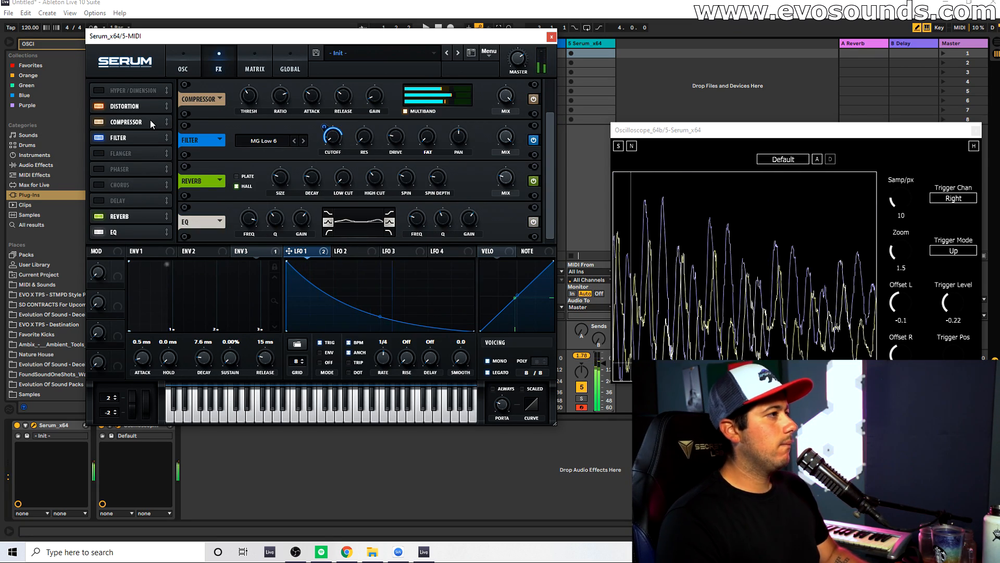
Reduce oscillator A's unison to 1 voice and oscillator B's to 3, and turn off the reverb effect.
left_click(183, 64)
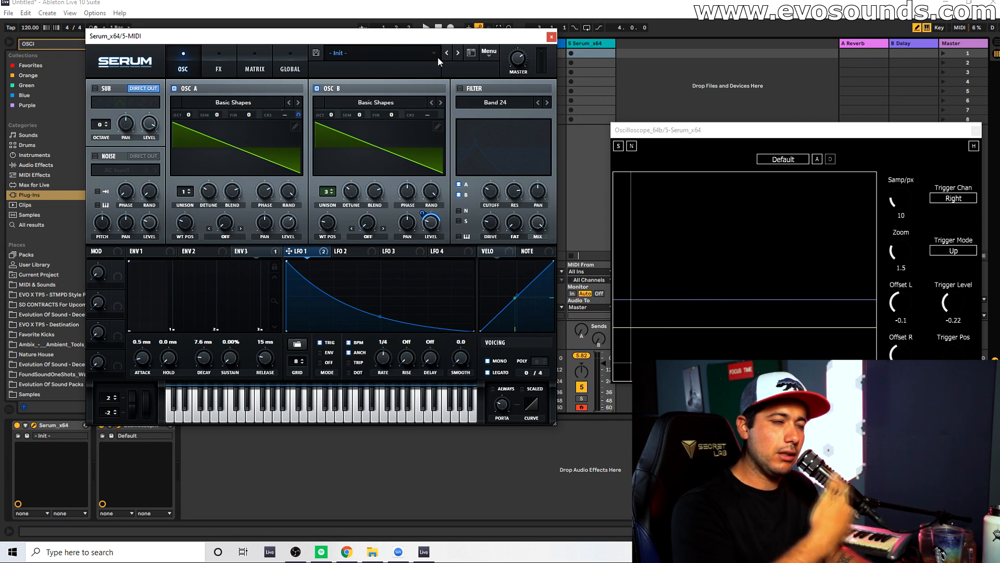
left_click(218, 65)
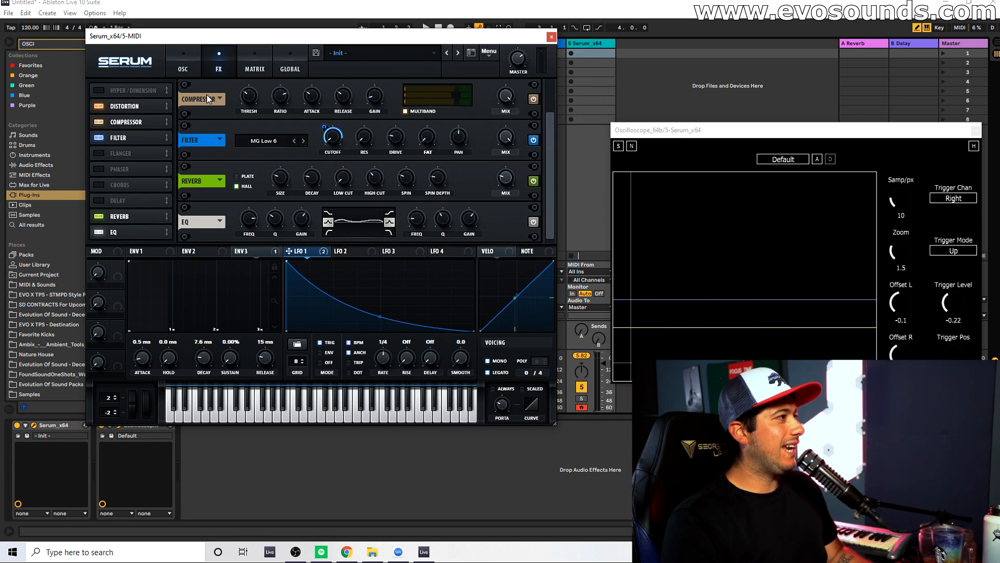
left_click(101, 216)
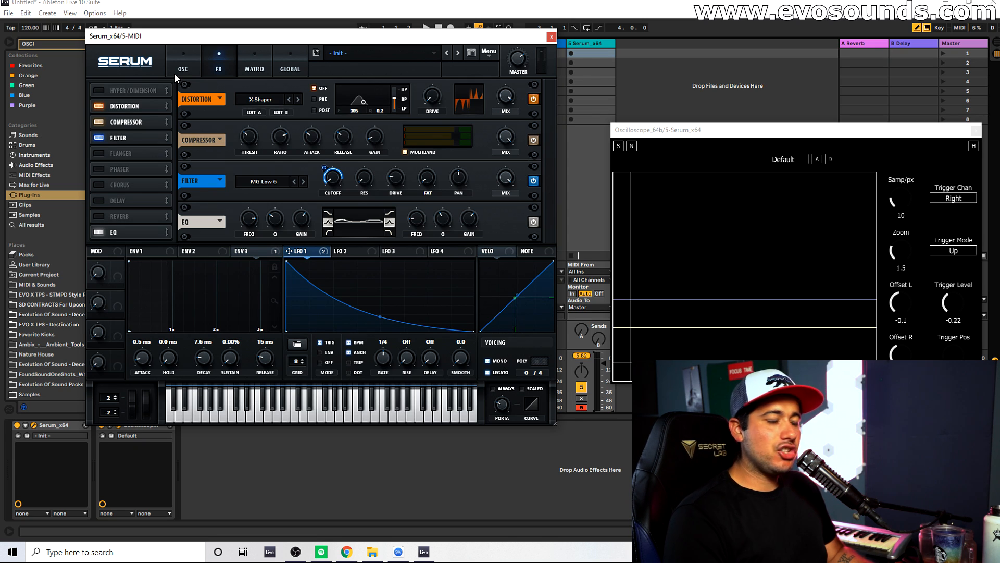
Look at the distortion's Shaper A and Shaper B curves.
left_click(252, 112)
left_click(99, 51)
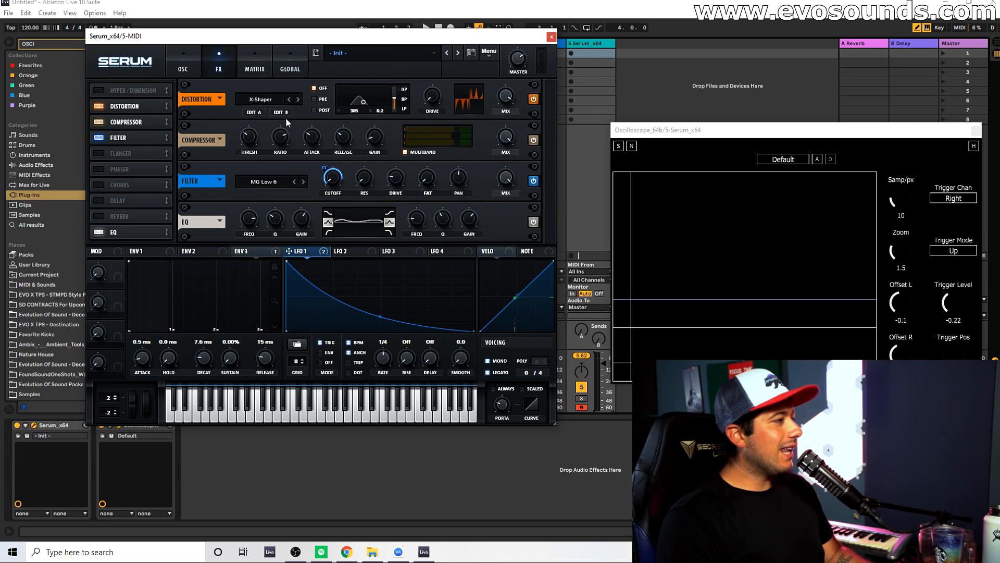
left_click(286, 113)
left_click(99, 52)
Draw a full-height zigzag with three troughs in Shaper B's curve, and sweep the distortion's drive to see the shapes morph.
left_click(256, 100)
left_click(282, 121)
left_click(281, 113)
double_click(97, 58)
double_click(179, 94)
left_click_drag(179, 94, 150, 206)
double_click(161, 59)
double_click(203, 191)
double_click(226, 60)
double_click(270, 191)
left_click(99, 51)
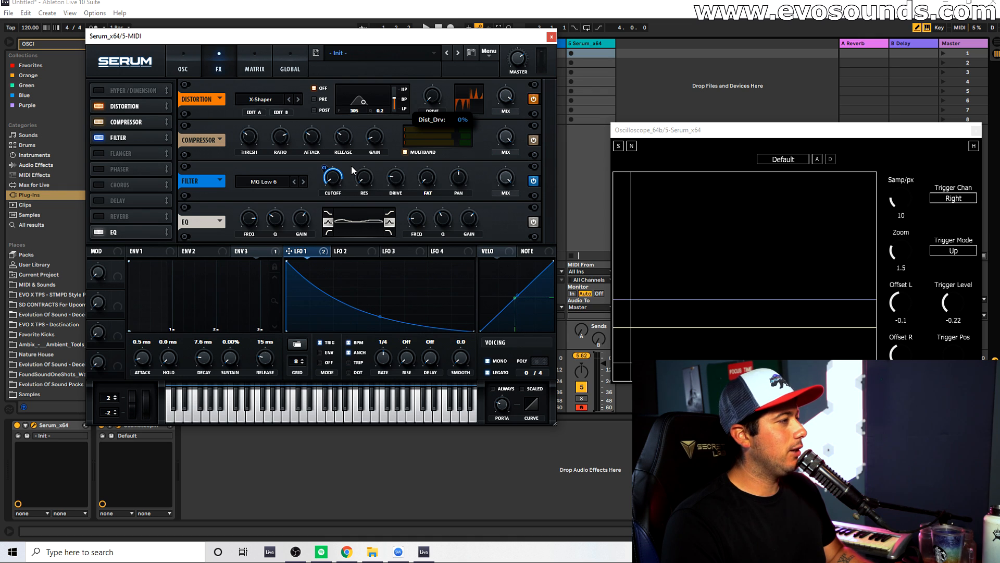
left_click_drag(426, 100, 412, 139)
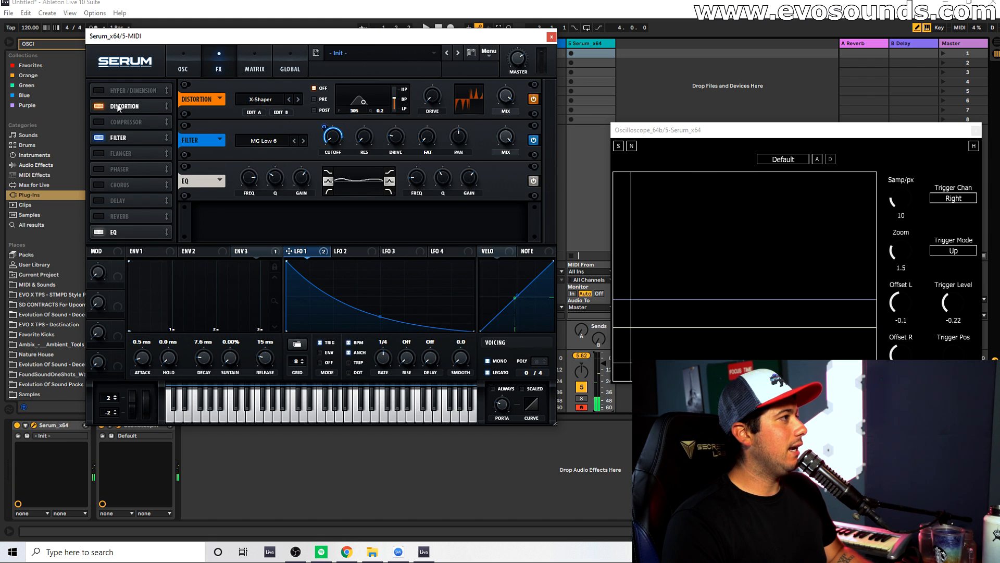
Remove the LFO 1 modulation from oscillator B's level and show envelope 1.
left_click(183, 62)
right_click(428, 224)
left_click(468, 261)
left_click(161, 246)
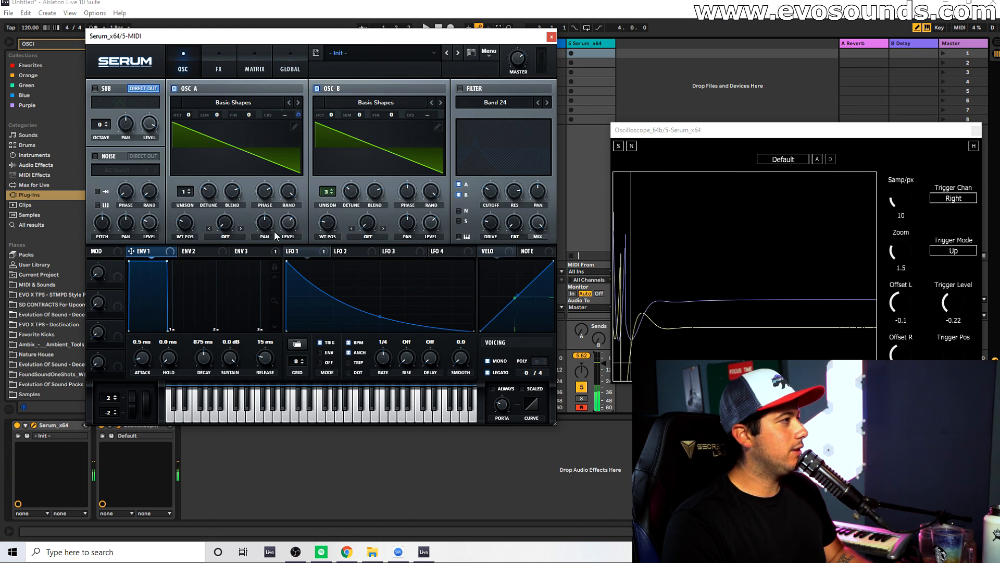
Lower the two middle peaks of Shaper B's curve to roughly half height.
left_click(219, 63)
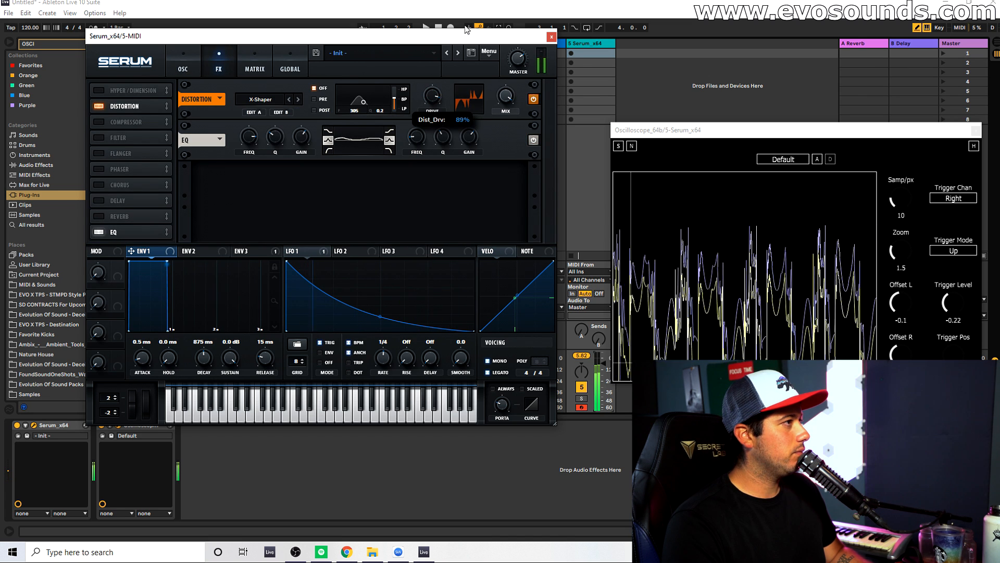
left_click(285, 112)
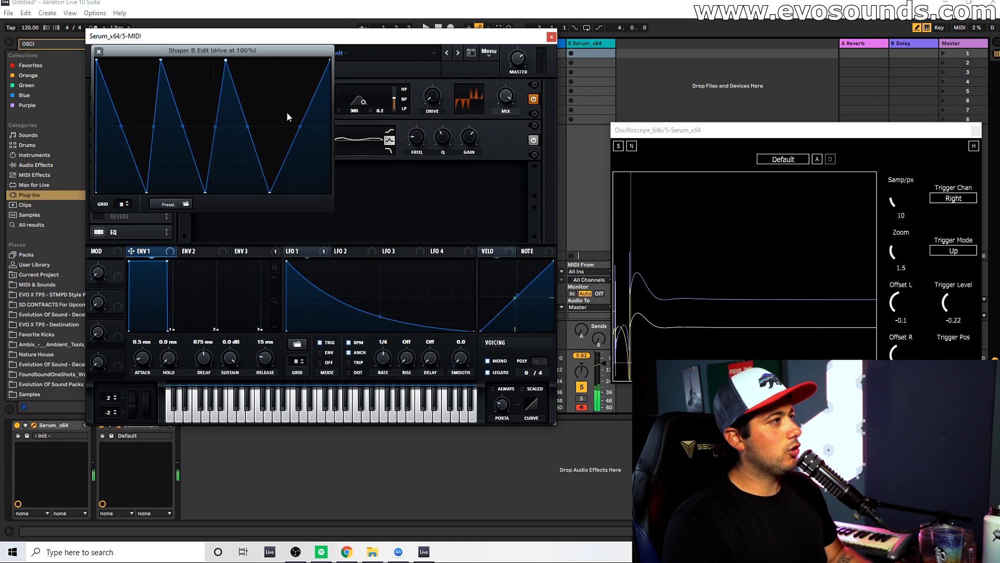
left_click_drag(226, 60, 225, 131)
left_click_drag(161, 60, 156, 114)
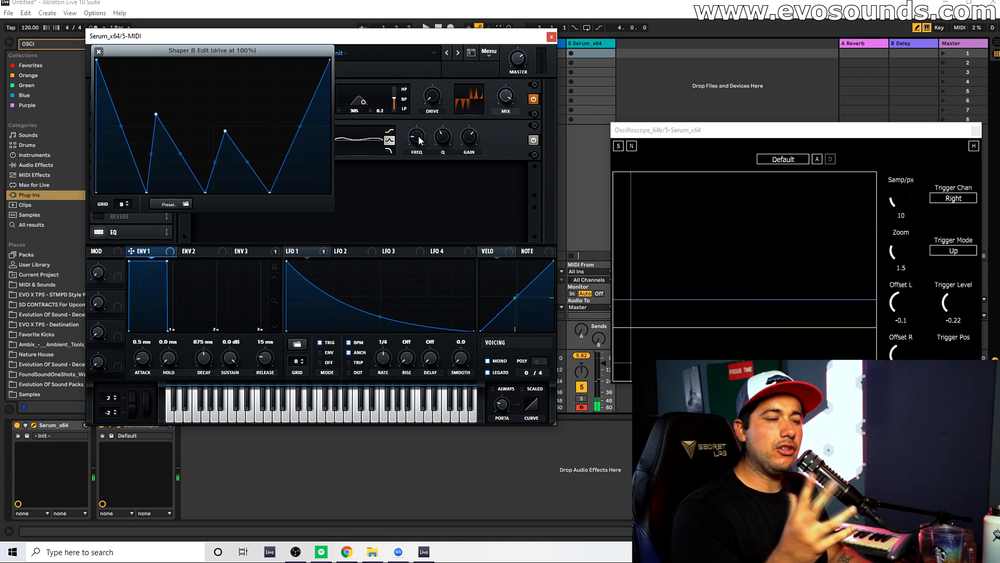
left_click(97, 52)
Look through the distortion types, keeping X-Shaper, and open Shaper A's curve.
left_click(246, 98)
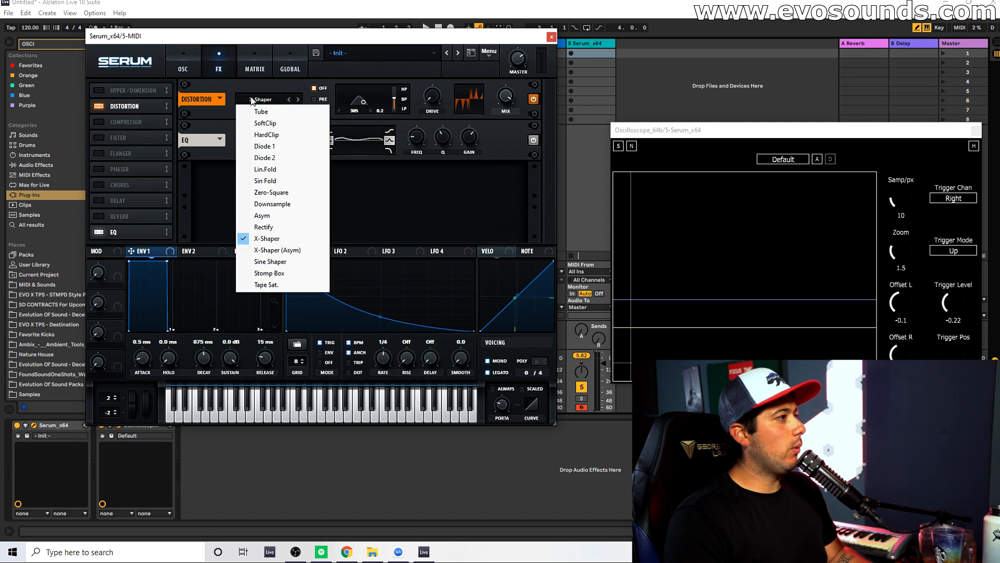
left_click(267, 239)
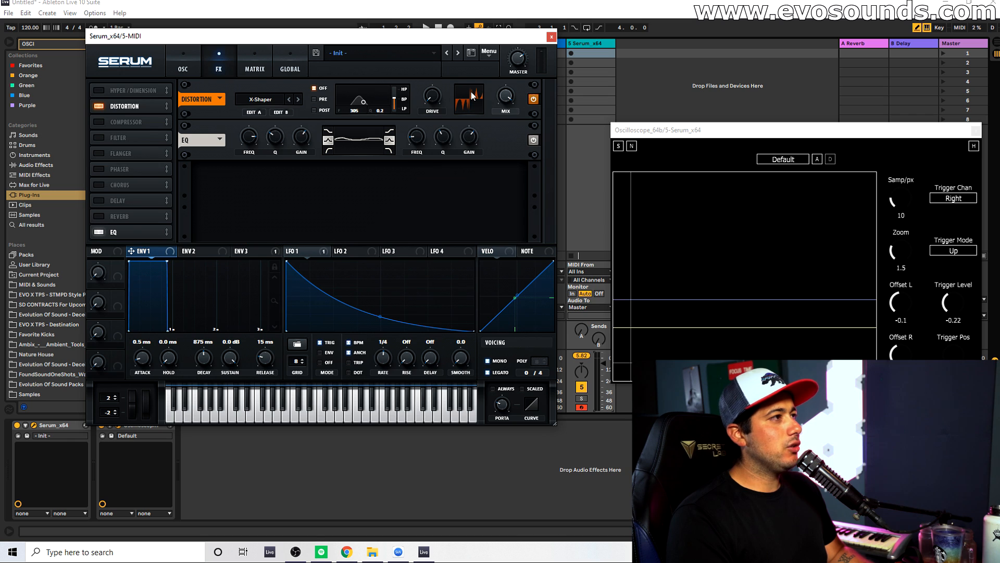
left_click(276, 113)
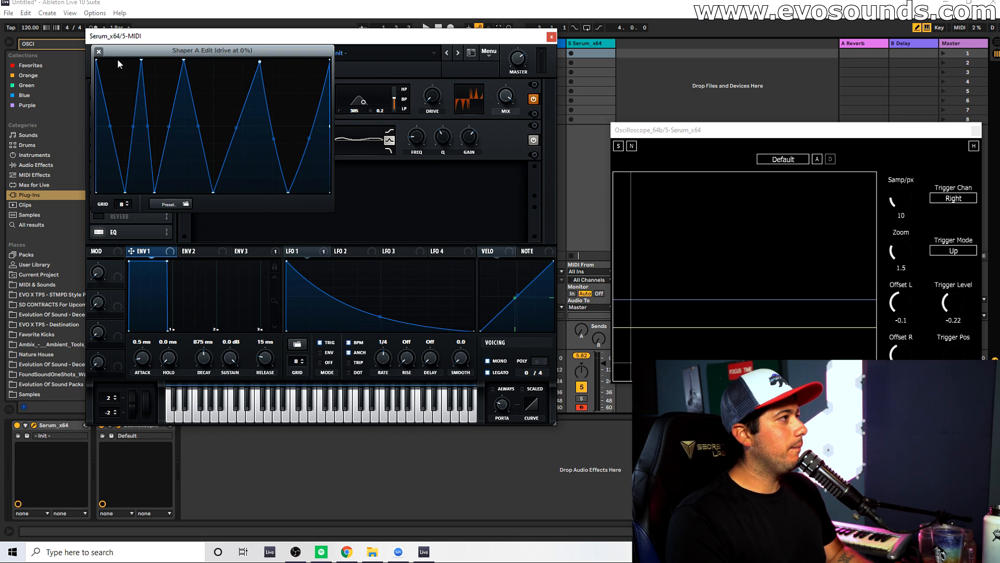
Change the distortion type to X-Shaper (Asym) and reopen Shaper A's curve for editing.
left_click(99, 51)
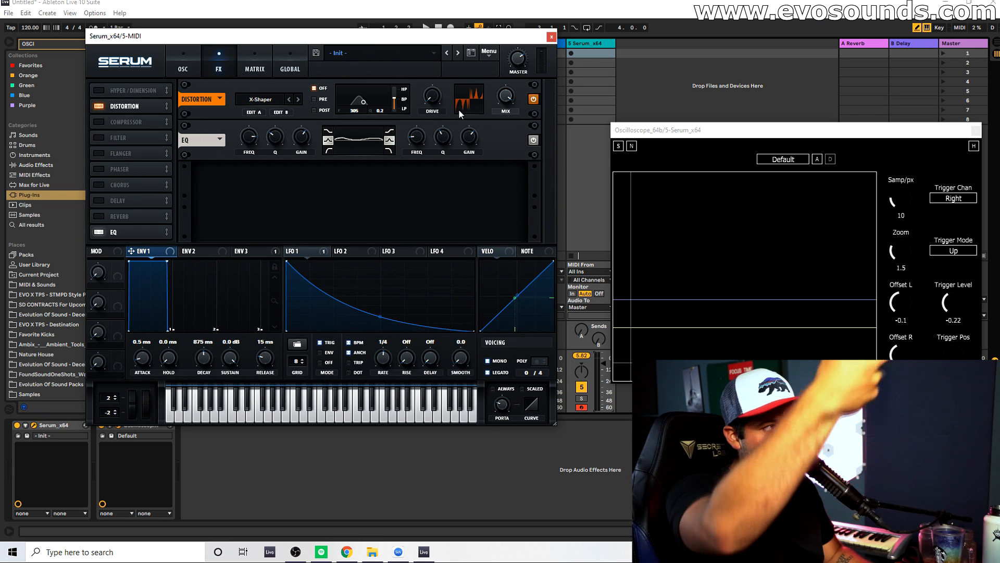
left_click(298, 100)
left_click(254, 112)
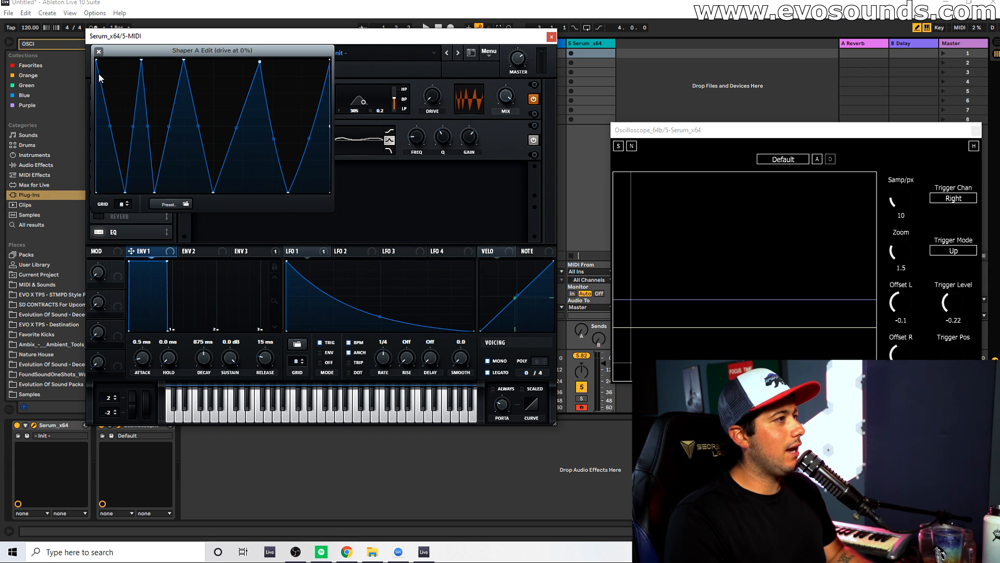
mouse_move(432, 97)
left_mouse_down()
mouse_move(473, 29)
mouse_move(430, 112)
left_mouse_up()
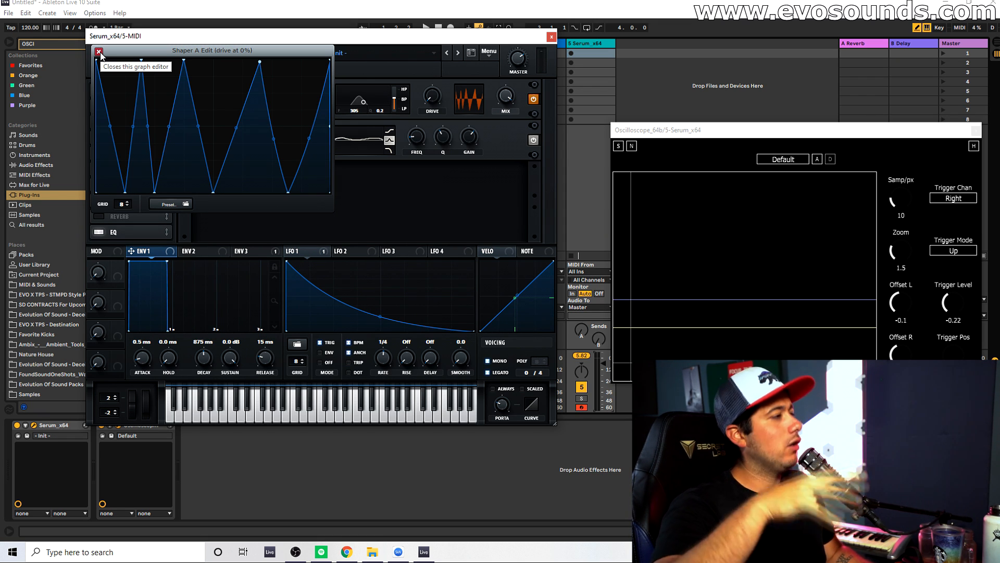
Delete the four full-height peaks from Shaper A's curve, keeping only the rise at its right end.
double_click(141, 61)
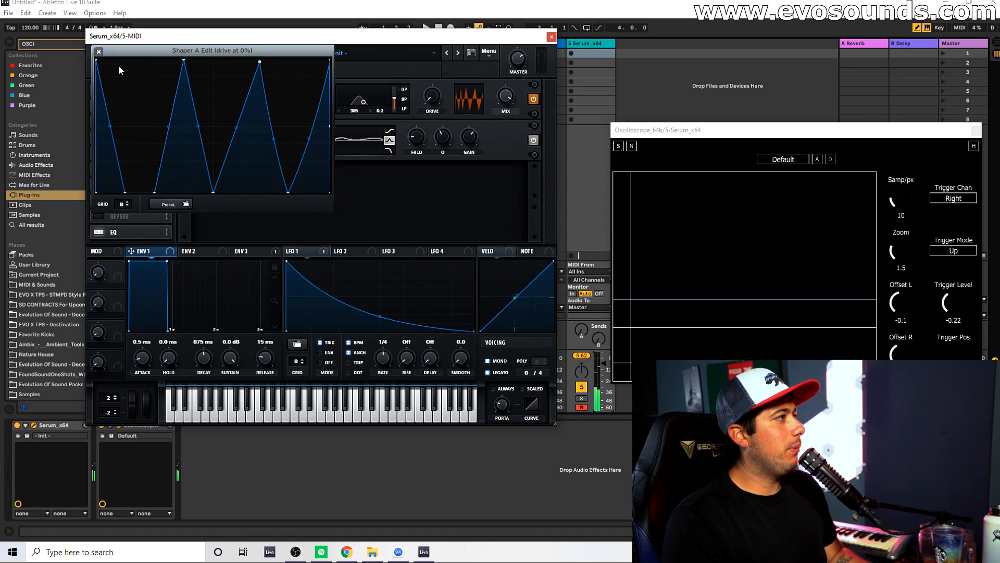
double_click(98, 61)
double_click(184, 61)
double_click(259, 62)
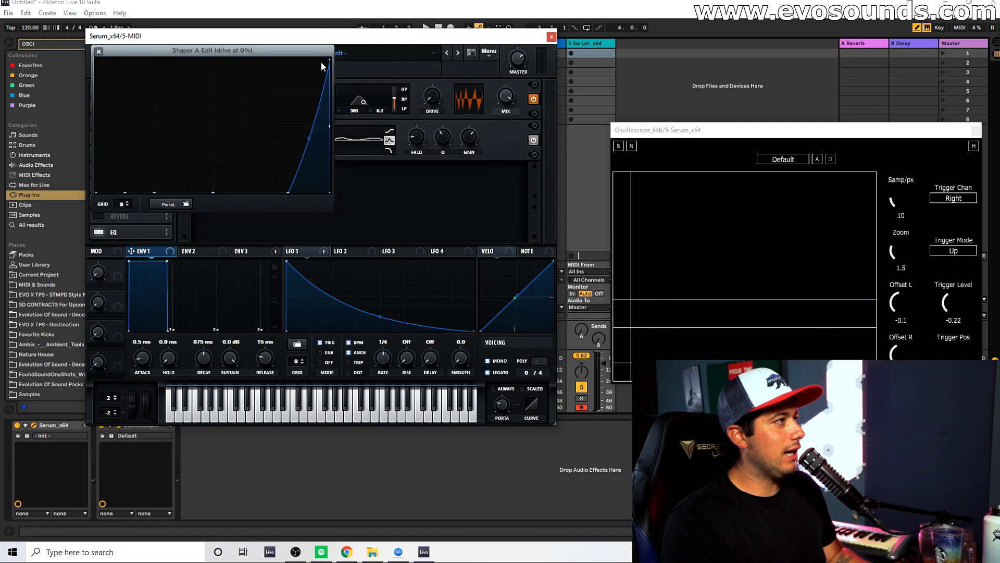
Redraw the start of Shaper A's curve as one straight fall from full height to the floor, a quarter of the way across.
left_click_drag(154, 193, 154, 60)
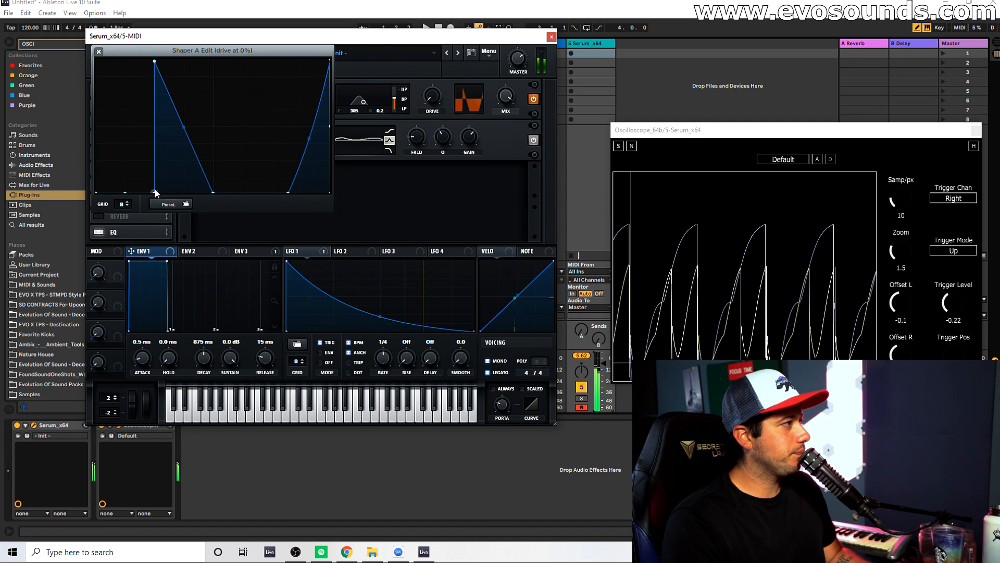
left_click_drag(127, 107, 94, 51)
double_click(124, 192)
key("space")
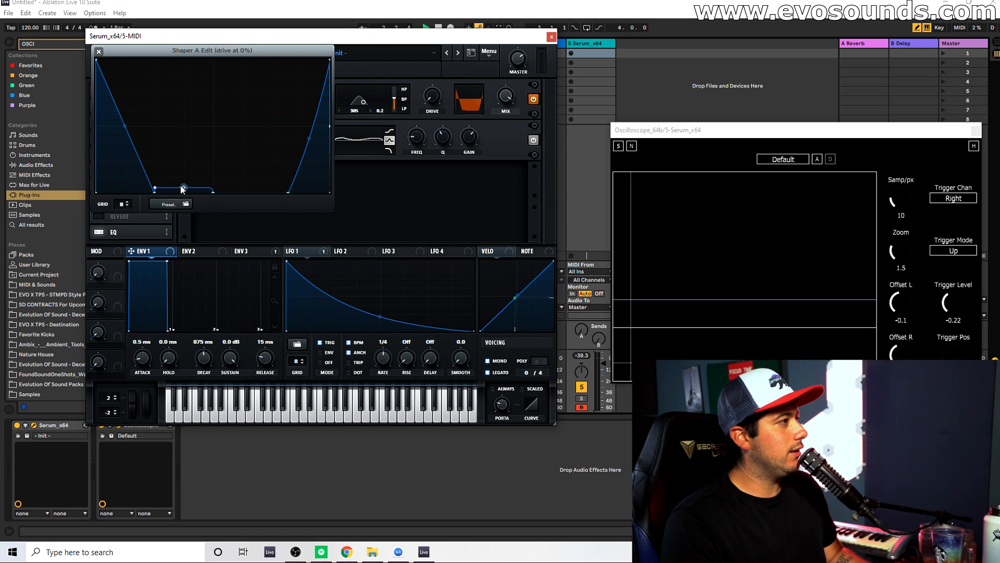
Add two full-height peaks to the middle of Shaper A's curve, bend its slopes into rounded humps, and close the curve editor.
left_click_drag(188, 91, 183, 55)
key("space")
left_click_drag(170, 188, 157, 149)
key("space")
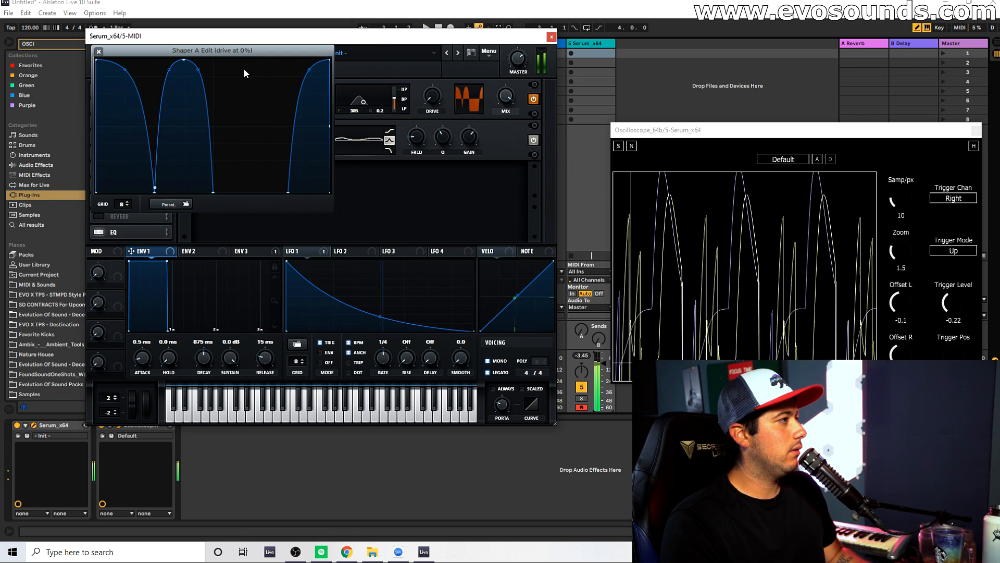
left_click_drag(241, 142, 249, 61)
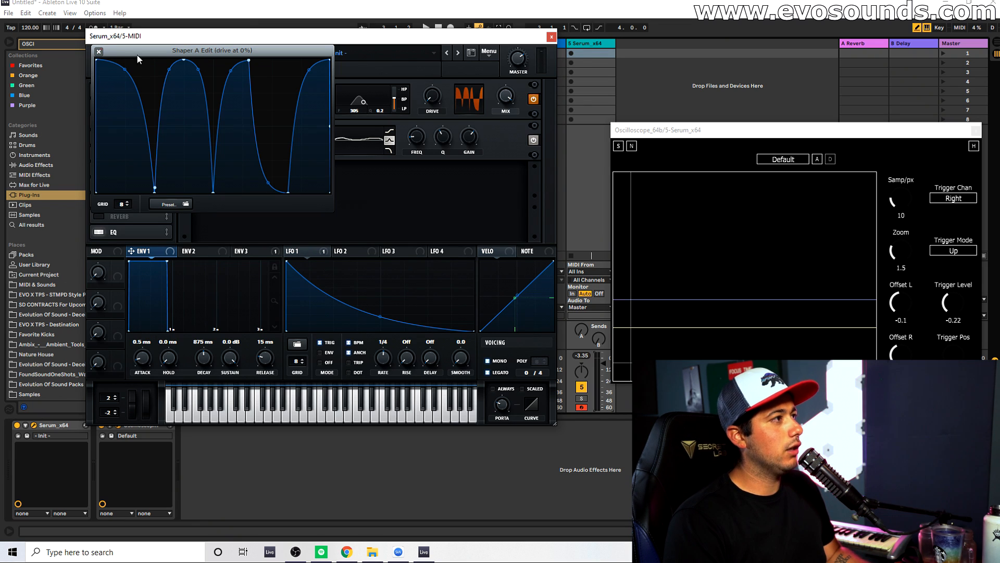
left_click(99, 51)
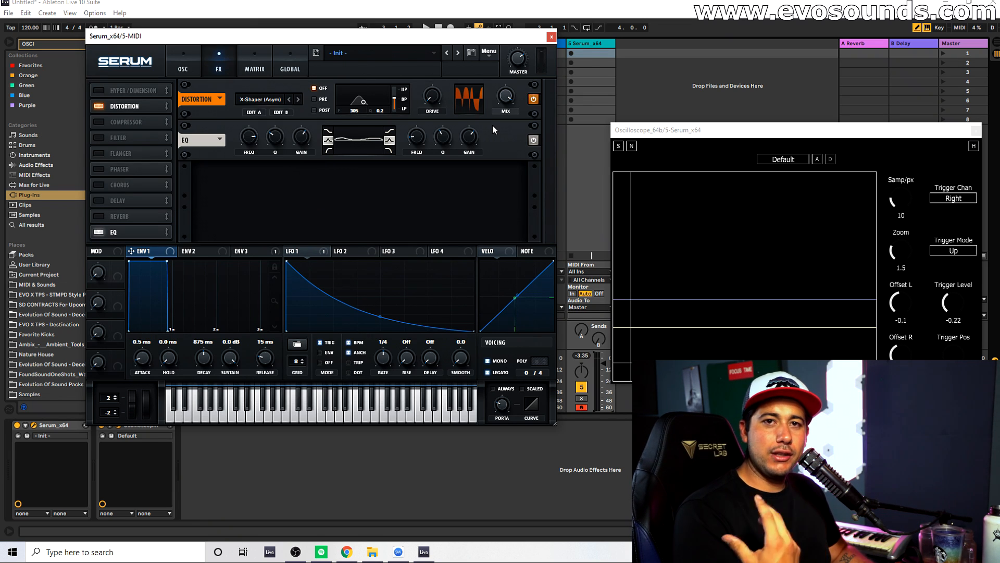